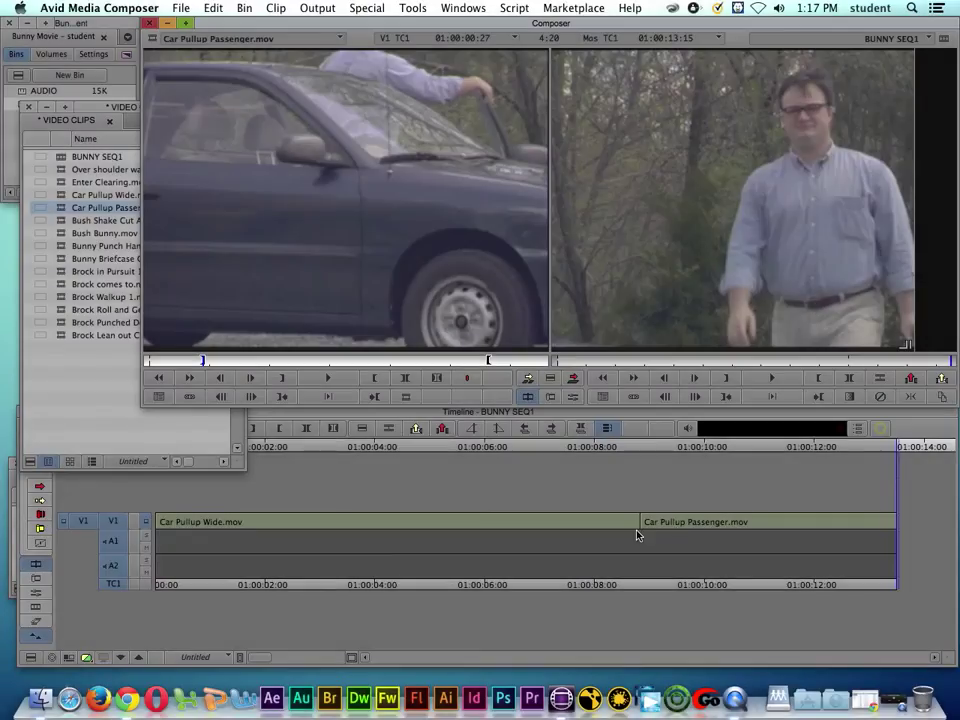
# Enlarge the BUNNY SEQ1 timeline and move the position to the cut at 01:00:08:25
pyautogui.moveTo(632, 581)
pyautogui.mouseDown()
pyautogui.moveTo(614, 578)
pyautogui.moveTo(640, 580)
pyautogui.moveTo(510, 580)
pyautogui.moveTo(709, 582)
pyautogui.moveTo(538, 577)
pyautogui.moveTo(653, 583)
pyautogui.moveTo(641, 588)
pyautogui.mouseUp()
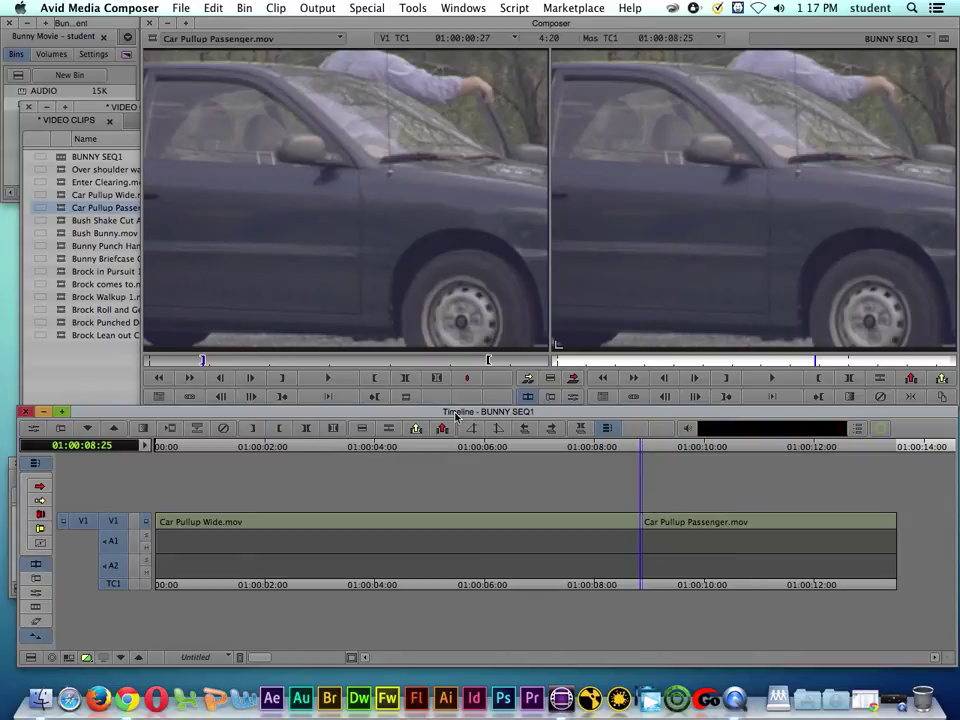
pyautogui.click(144, 432)
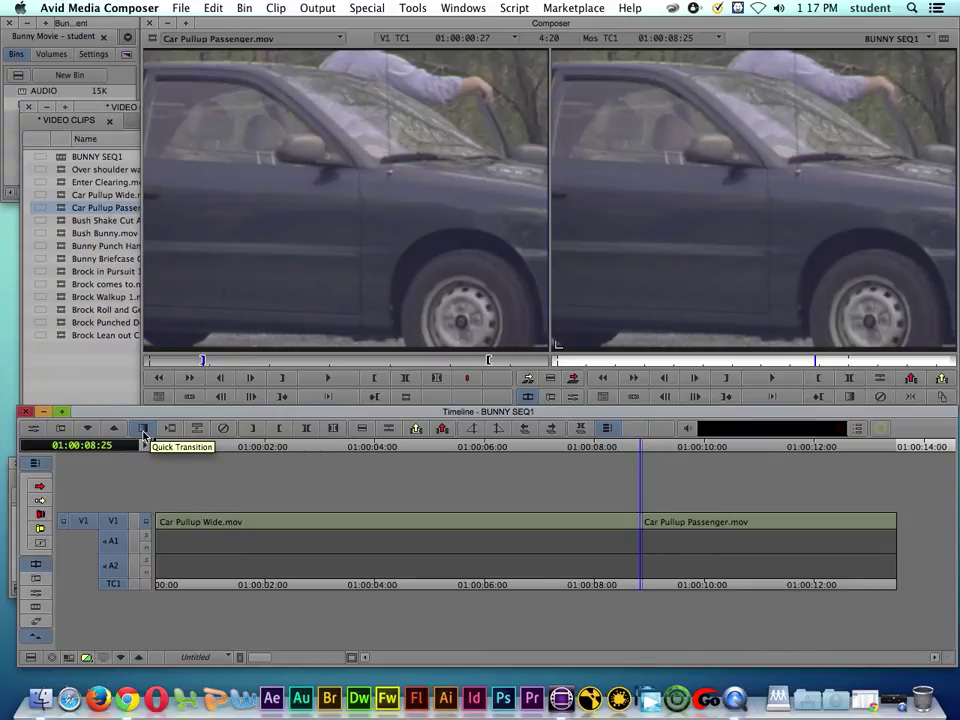
# Add and render a 30-frame Dissolve, Centered on Cut, between Car Pullup Wide and Car Pullup Passenger
pyautogui.click(144, 434)
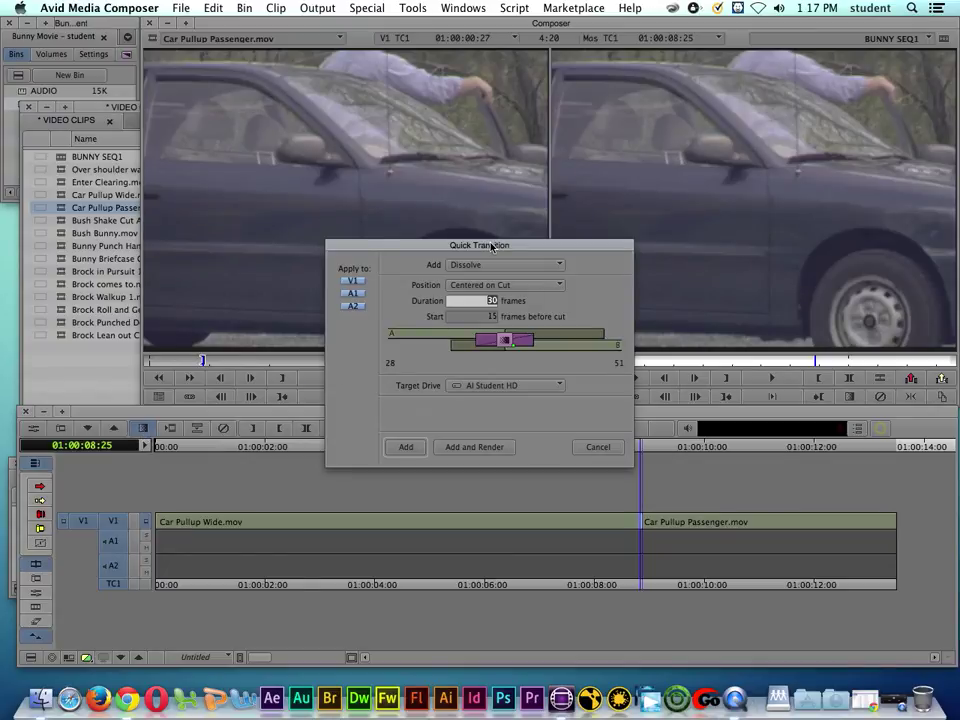
pyautogui.moveTo(491, 247); pyautogui.dragTo(508, 220)
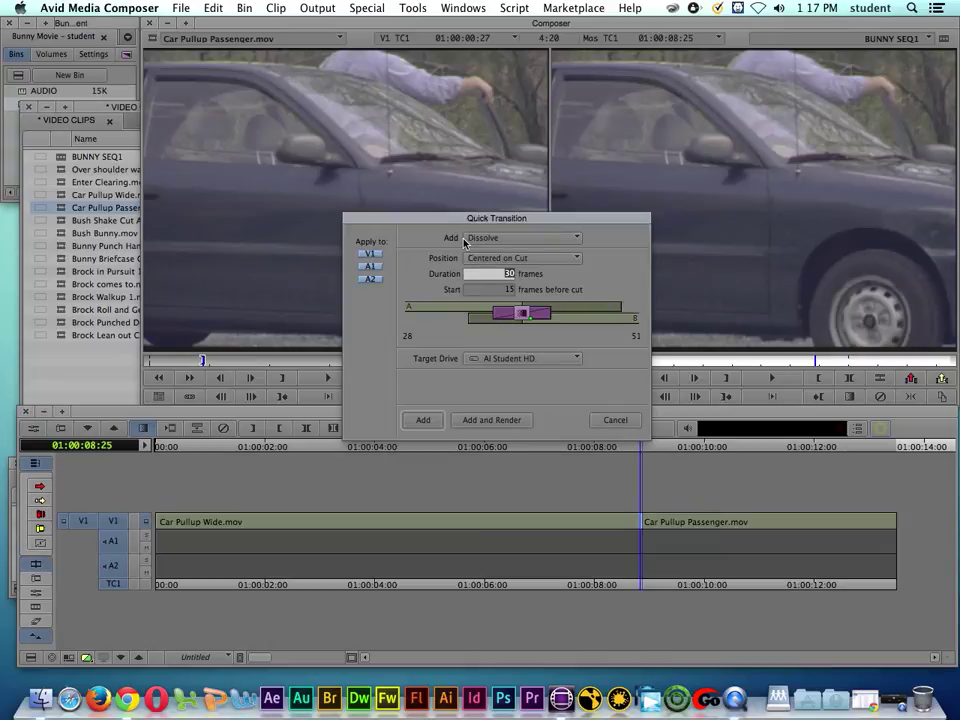
pyautogui.click(466, 239)
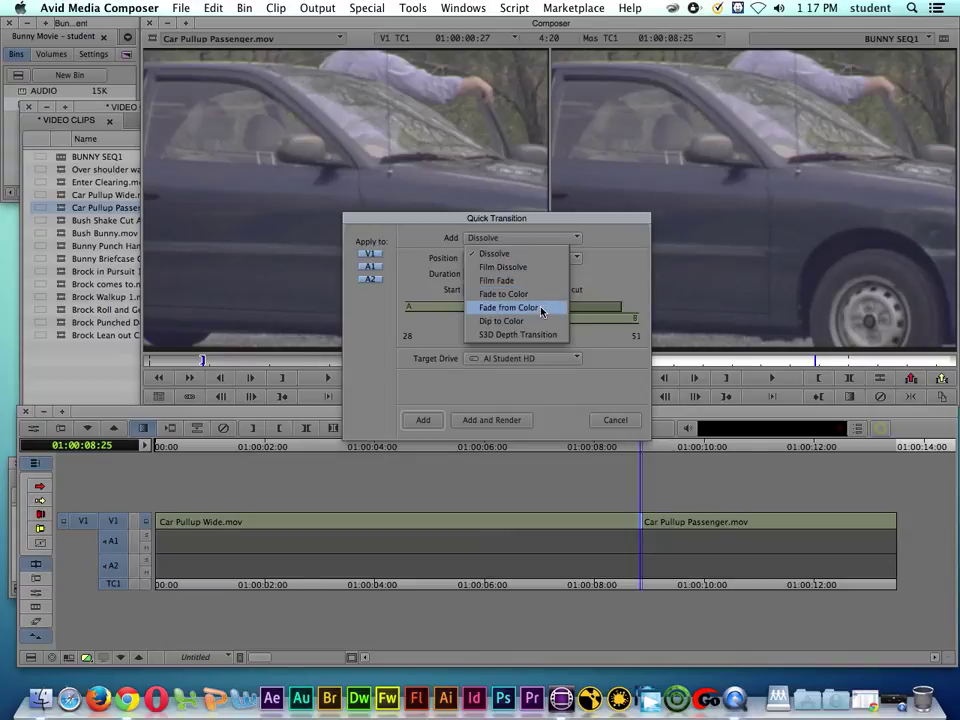
pyautogui.click(595, 266)
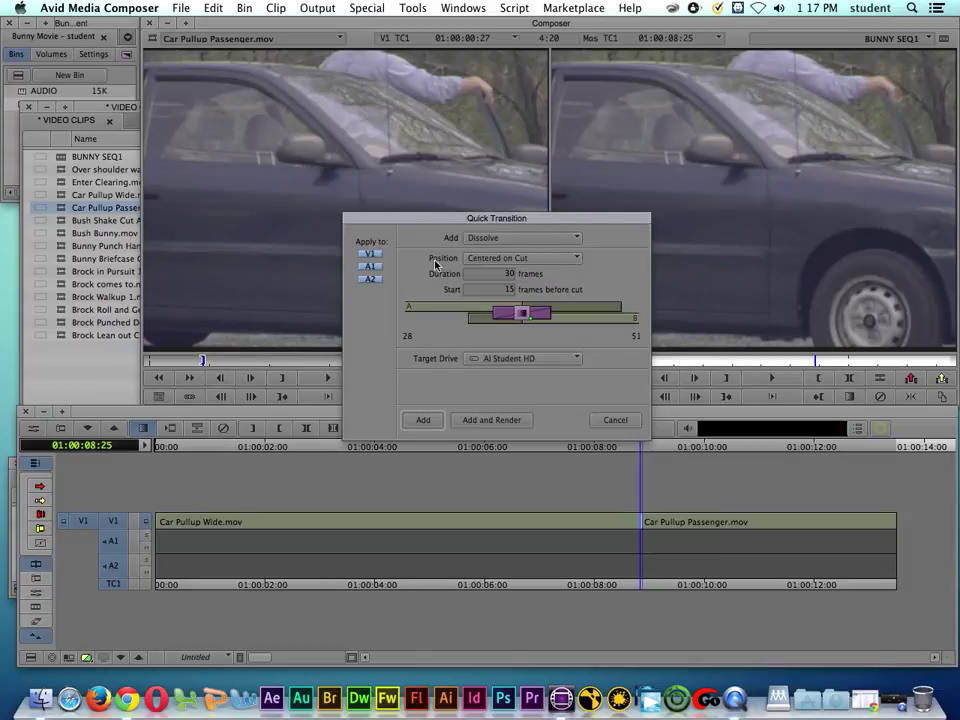
pyautogui.click(508, 258)
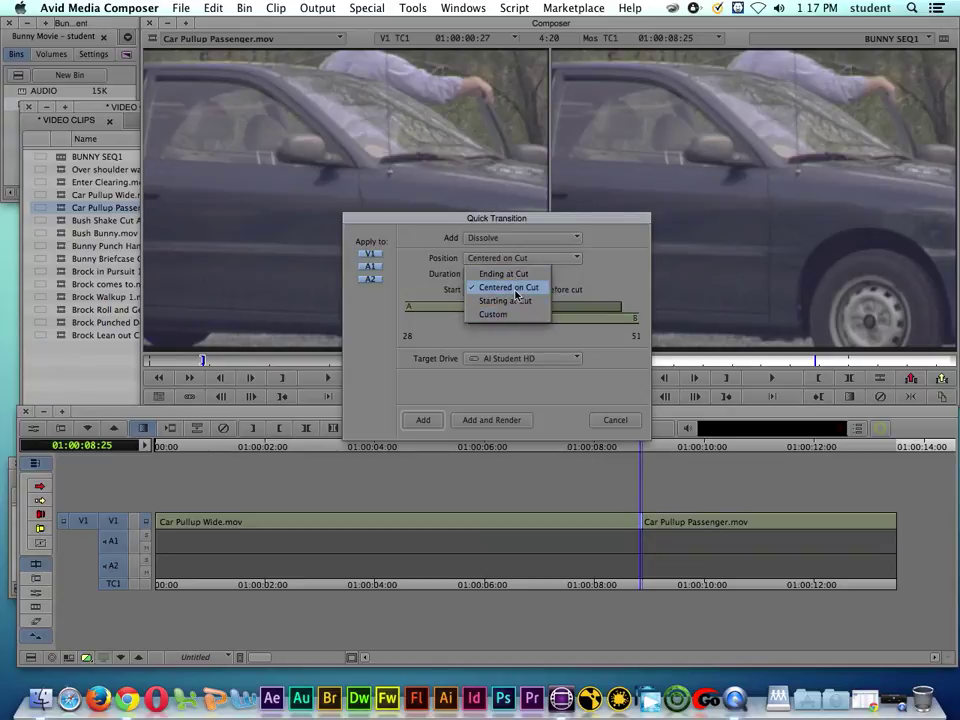
pyautogui.click(517, 292)
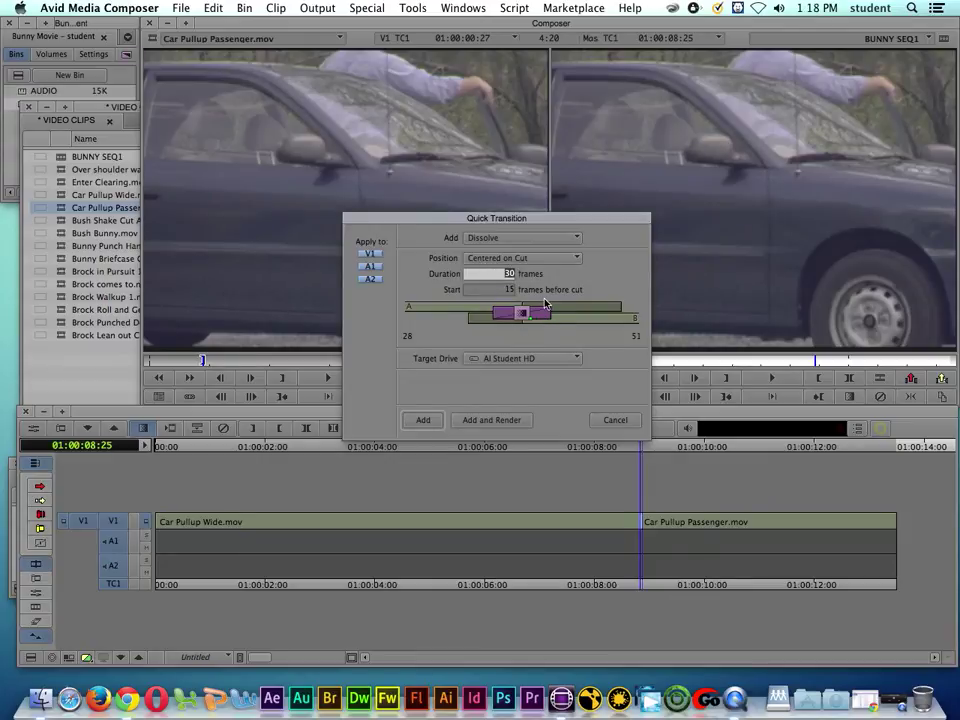
pyautogui.click(433, 424)
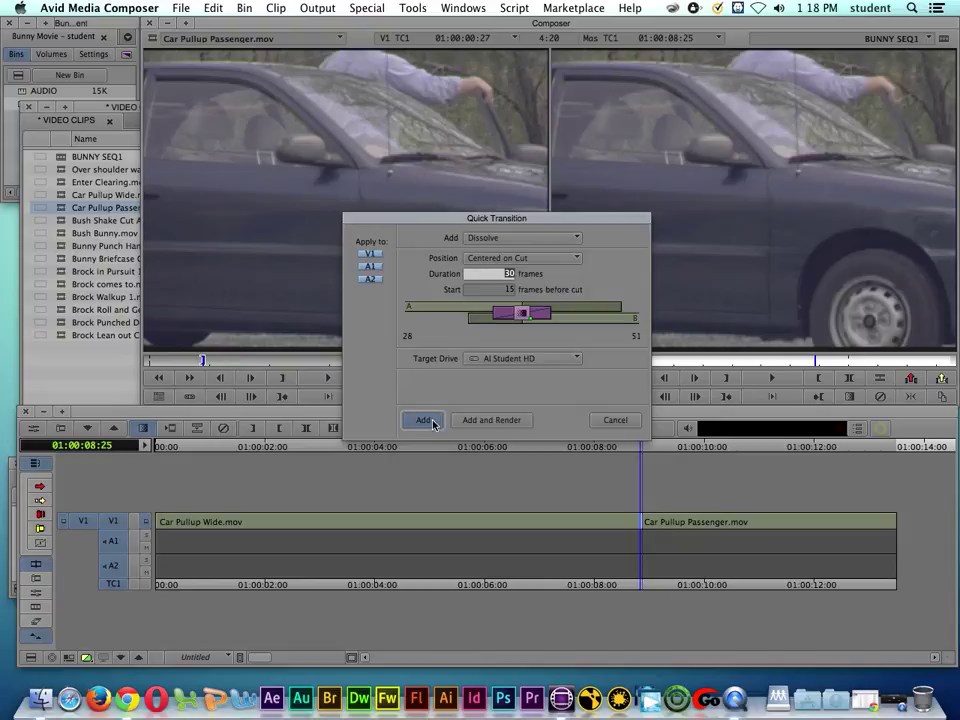
pyautogui.click(492, 420)
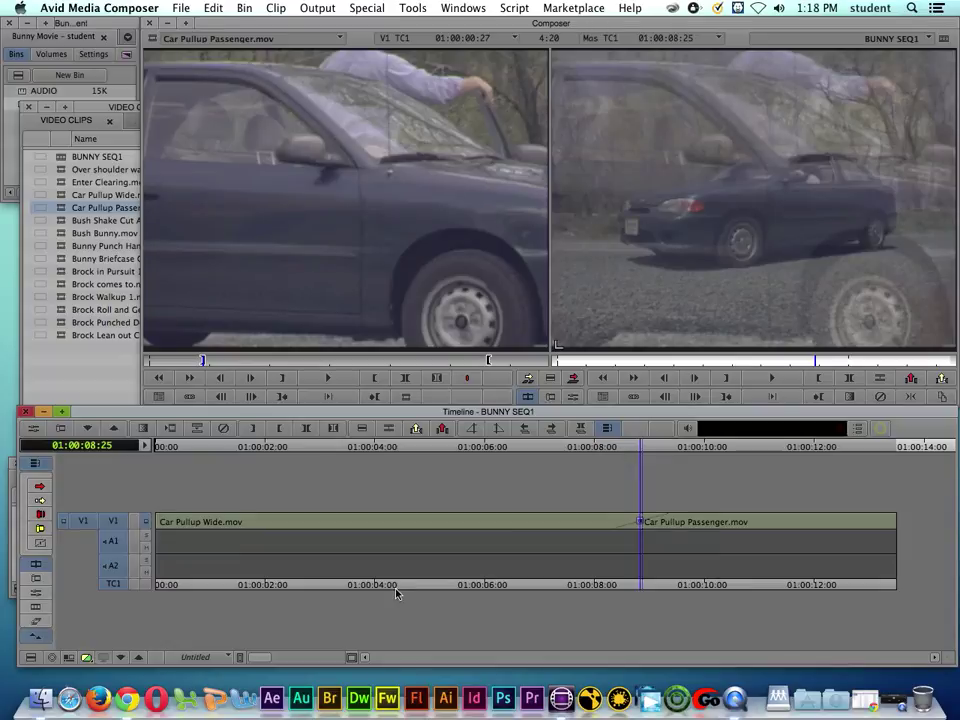
pyautogui.click(642, 584)
pyautogui.moveTo(642, 584); pyautogui.dragTo(567, 580)
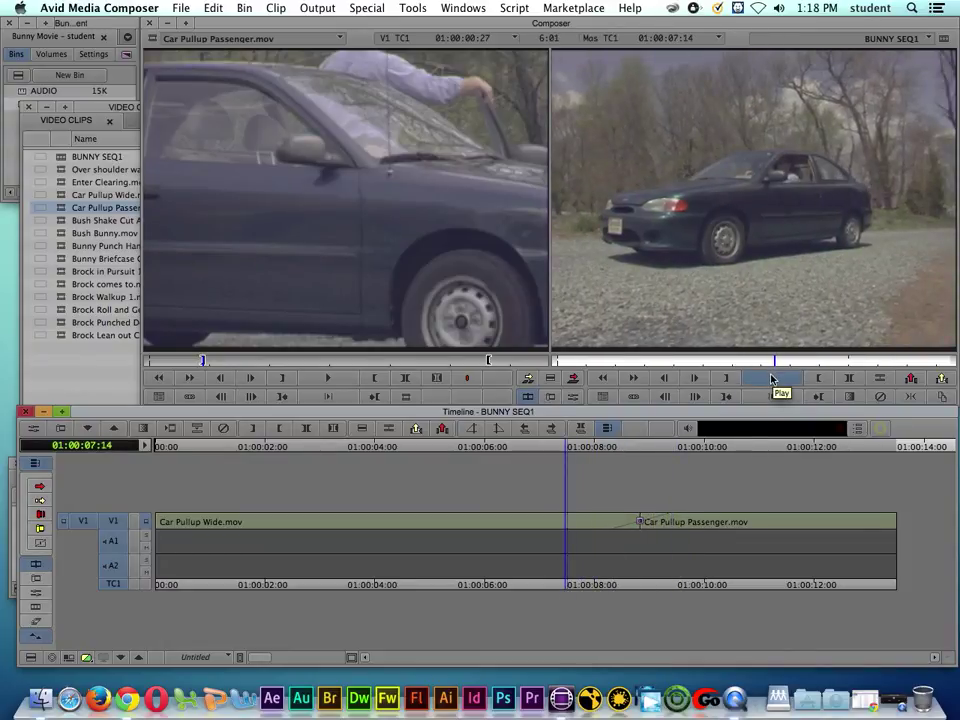
pyautogui.press('space')
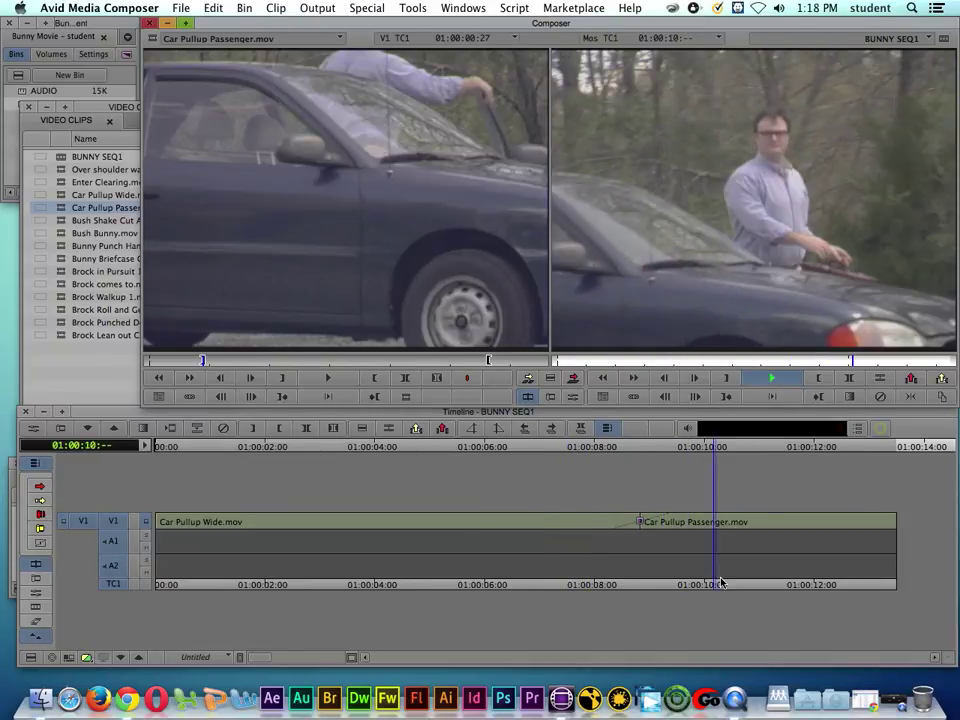
pyautogui.press('space')
pyautogui.moveTo(680, 585); pyautogui.dragTo(641, 580)
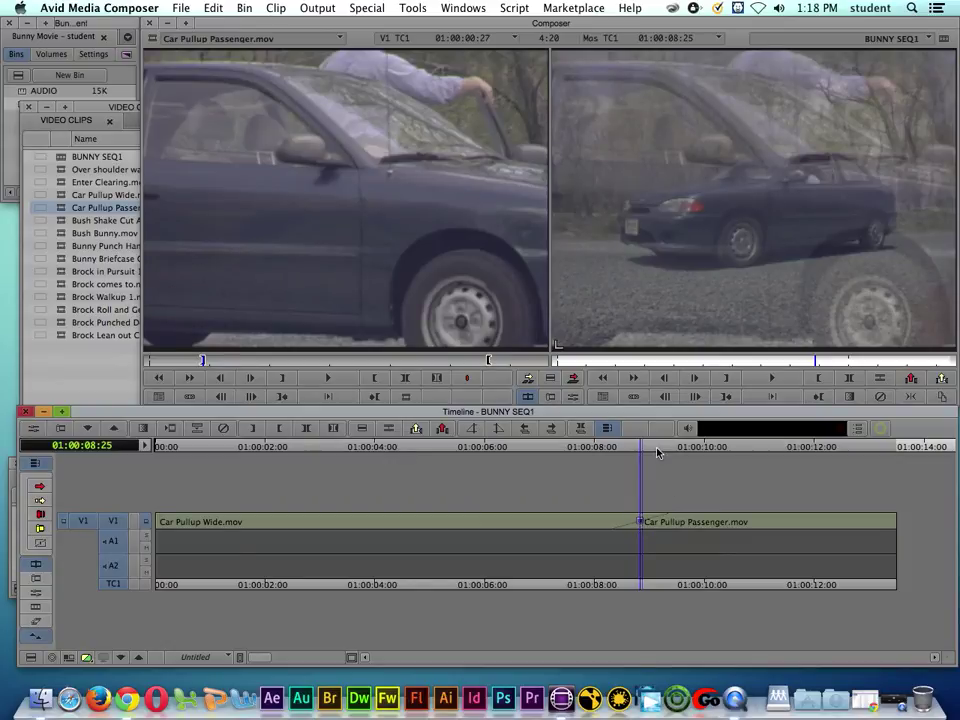
pyautogui.moveTo(632, 583); pyautogui.dragTo(646, 585)
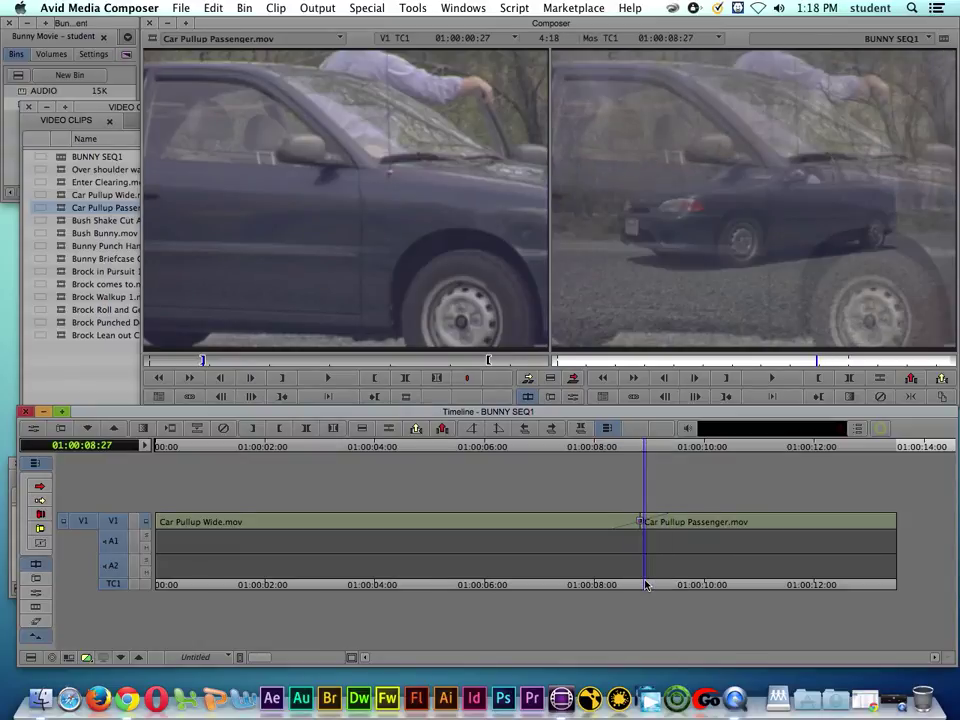
pyautogui.click(642, 584)
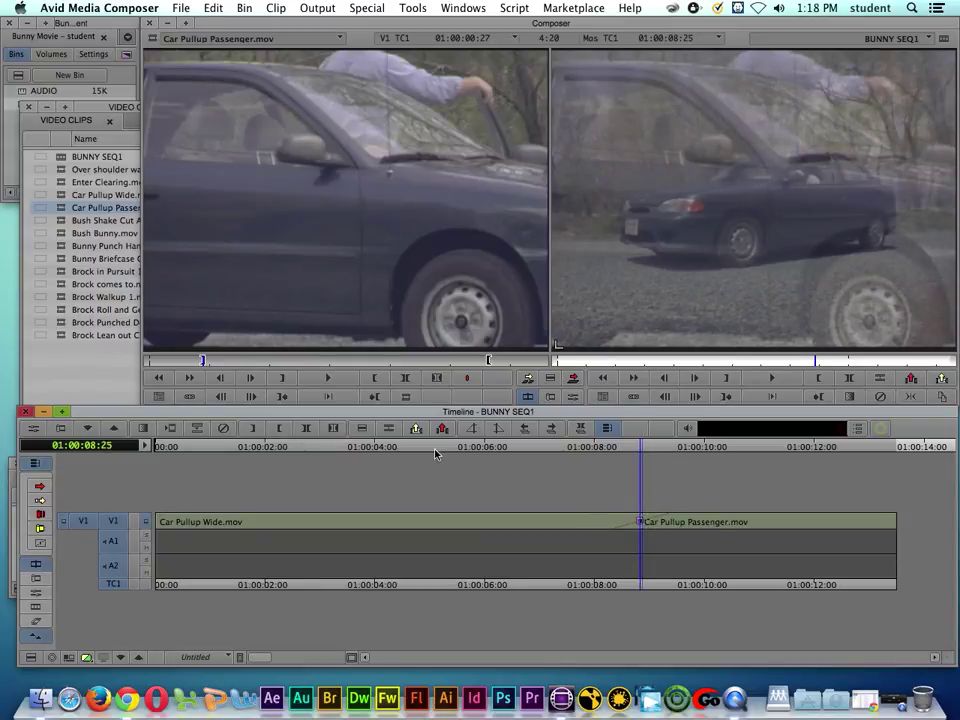
# Remove the dissolve from the cut and reopen the Quick Transition settings
pyautogui.click(224, 430)
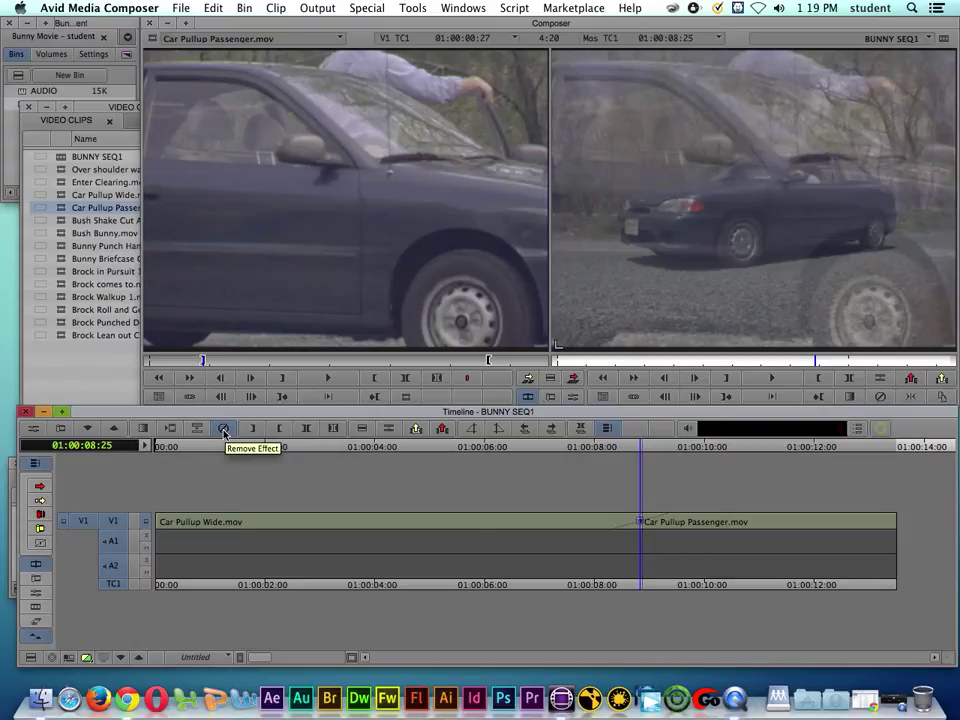
pyautogui.click(224, 430)
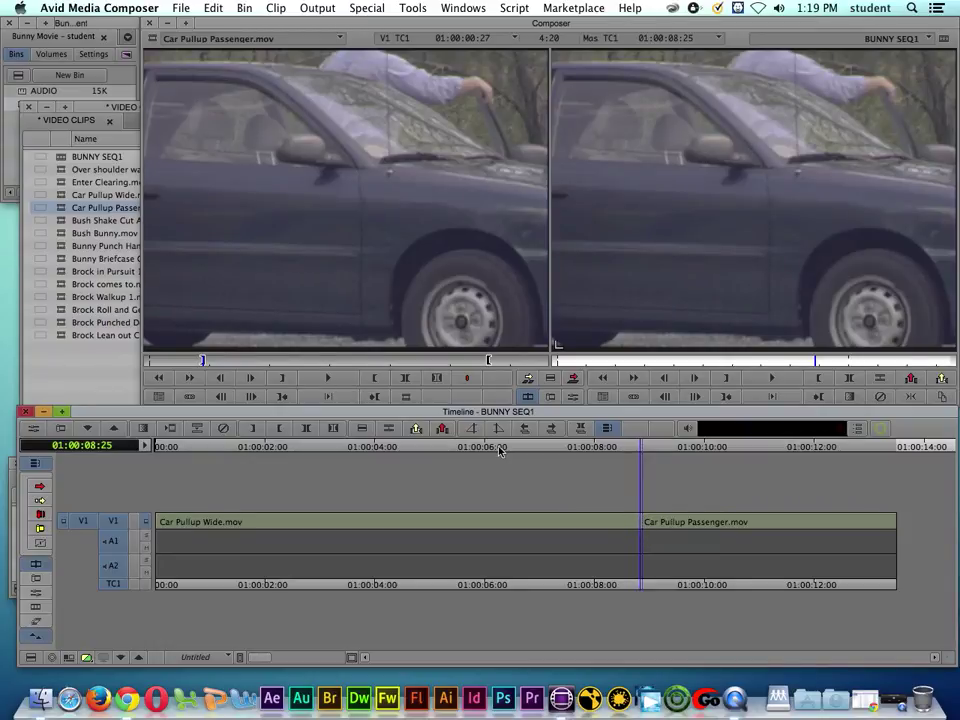
pyautogui.click(144, 429)
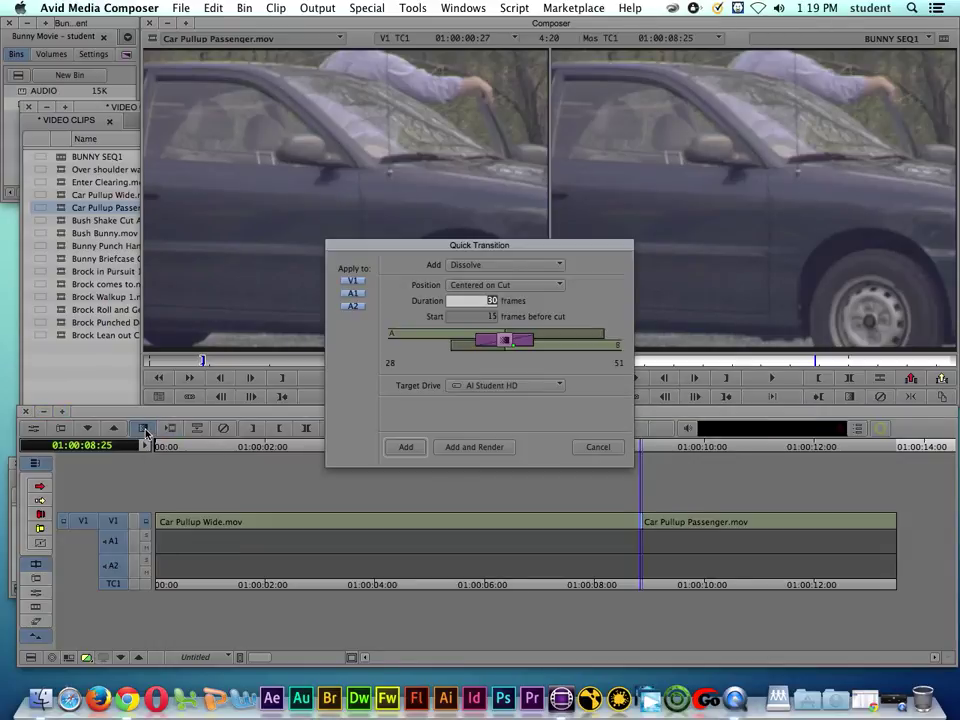
# Switch the quick transition type from Dissolve to Fade to Color, then add and render it
pyautogui.click(483, 266)
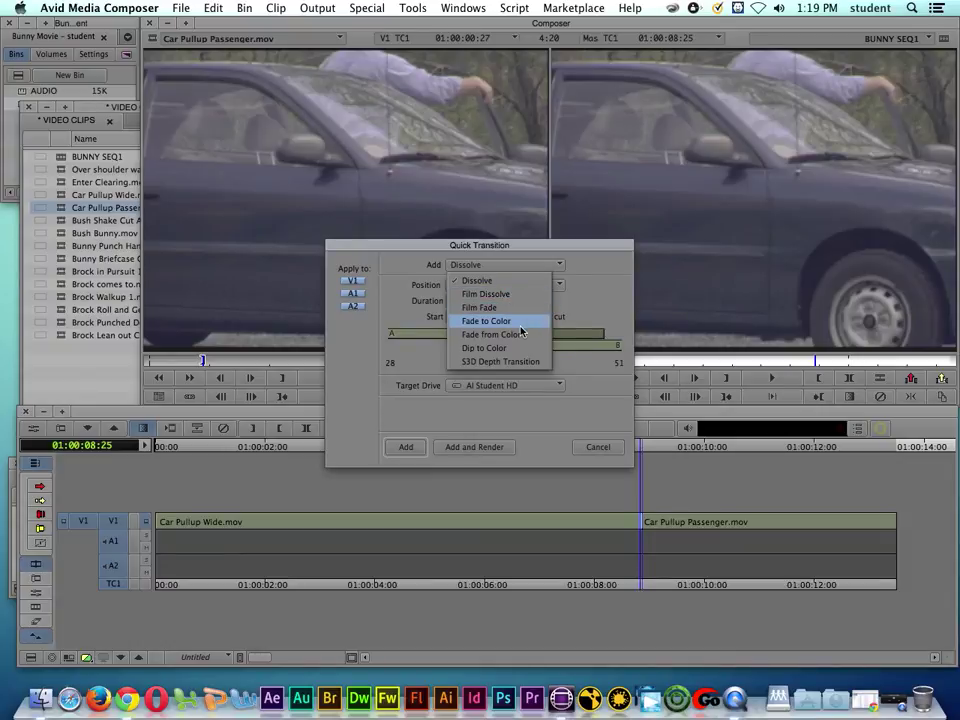
pyautogui.click(519, 323)
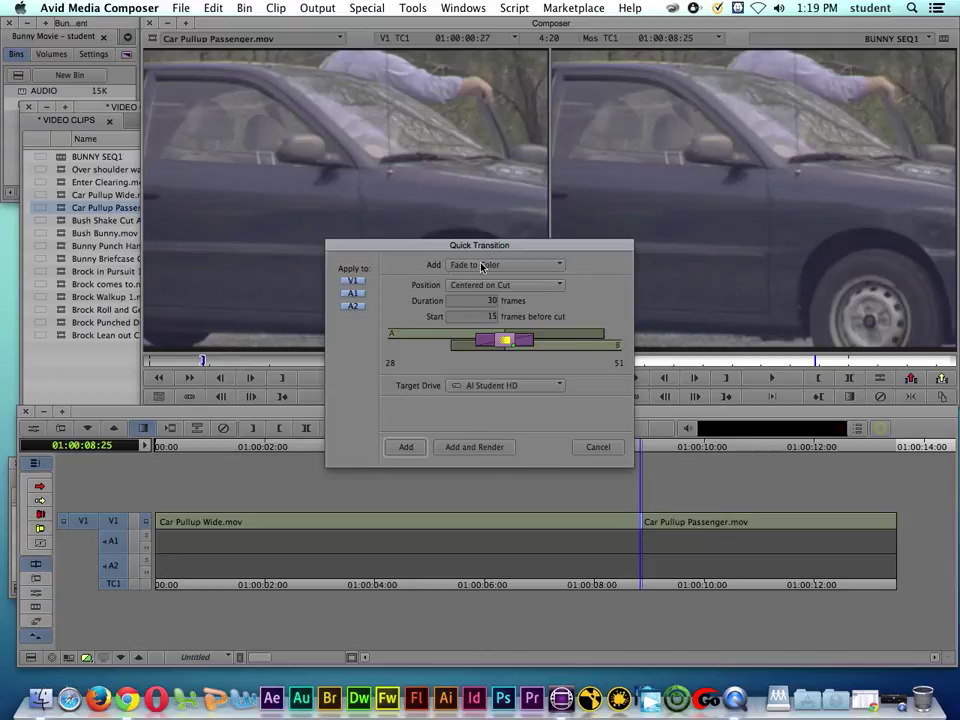
pyautogui.click(463, 447)
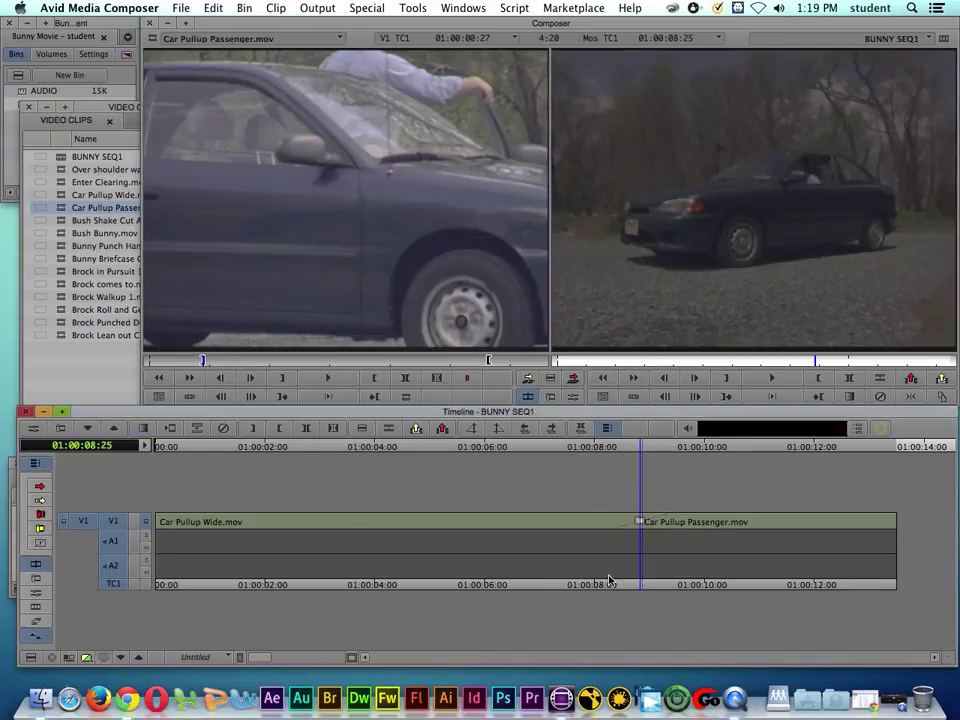
pyautogui.moveTo(605, 580); pyautogui.dragTo(641, 579)
# In the Effect Editor, change the Fade to Color Background Color from black to white
pyautogui.click(33, 432)
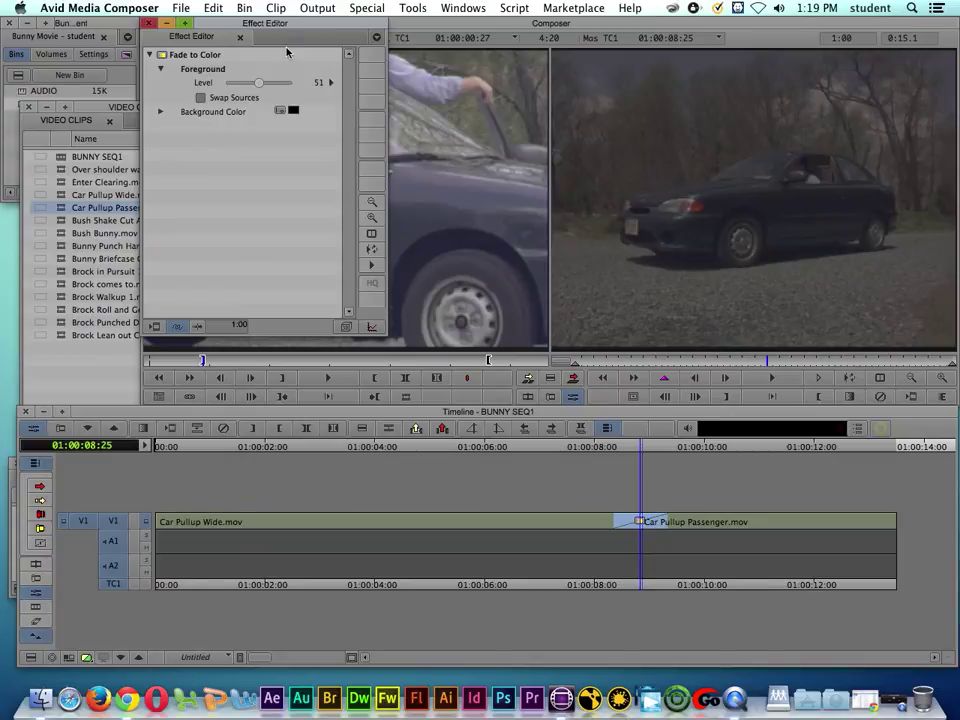
pyautogui.moveTo(283, 23); pyautogui.dragTo(281, 74)
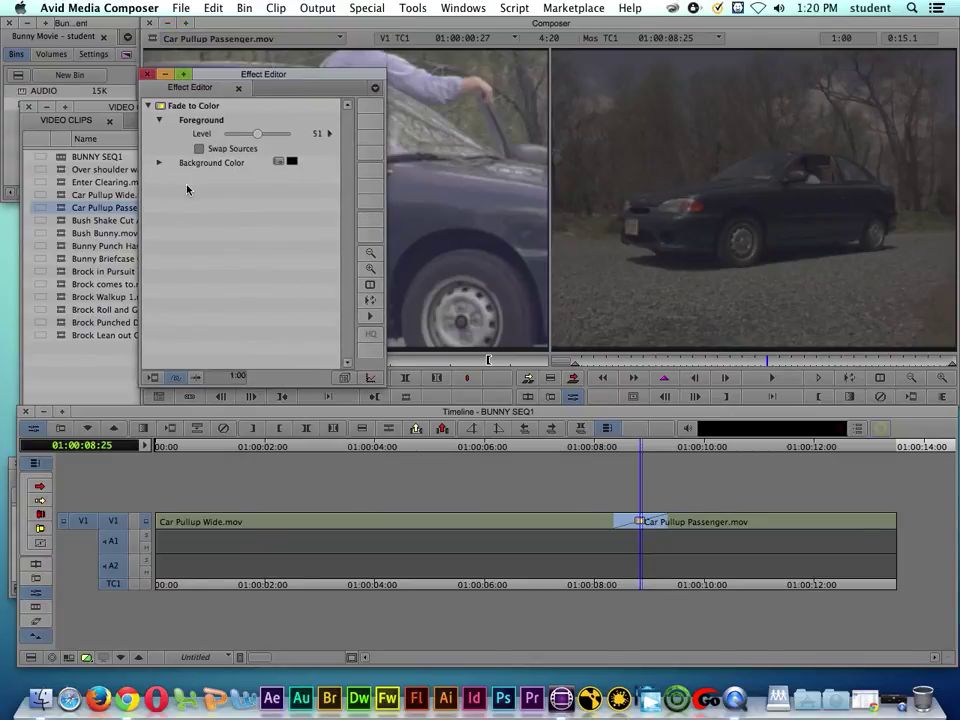
pyautogui.click(281, 163)
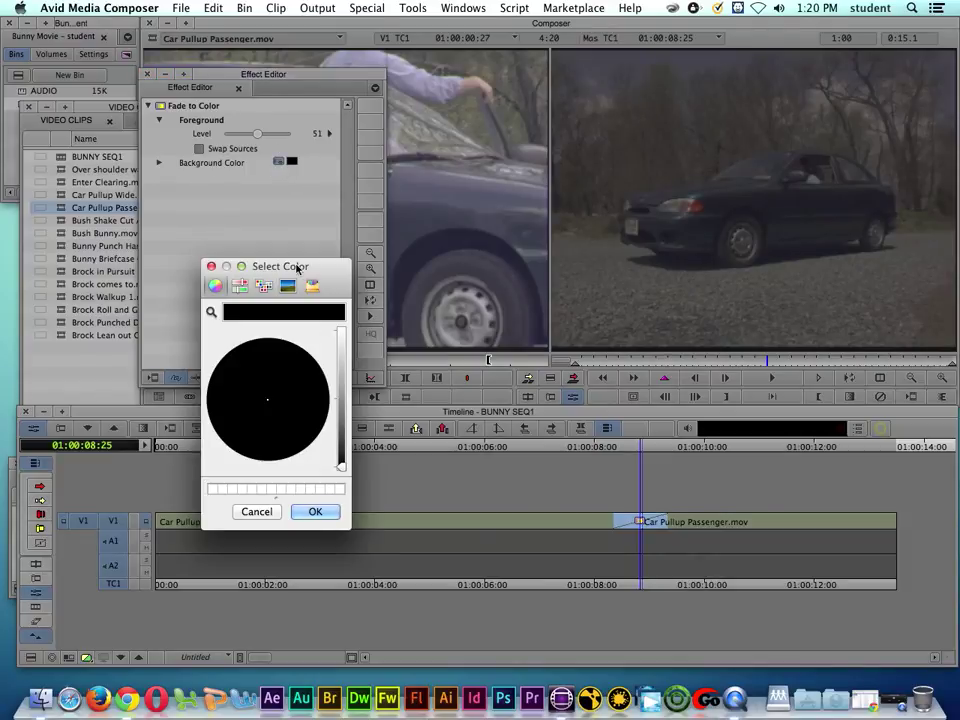
pyautogui.moveTo(320, 266); pyautogui.dragTo(315, 238)
pyautogui.moveTo(339, 436); pyautogui.dragTo(332, 313)
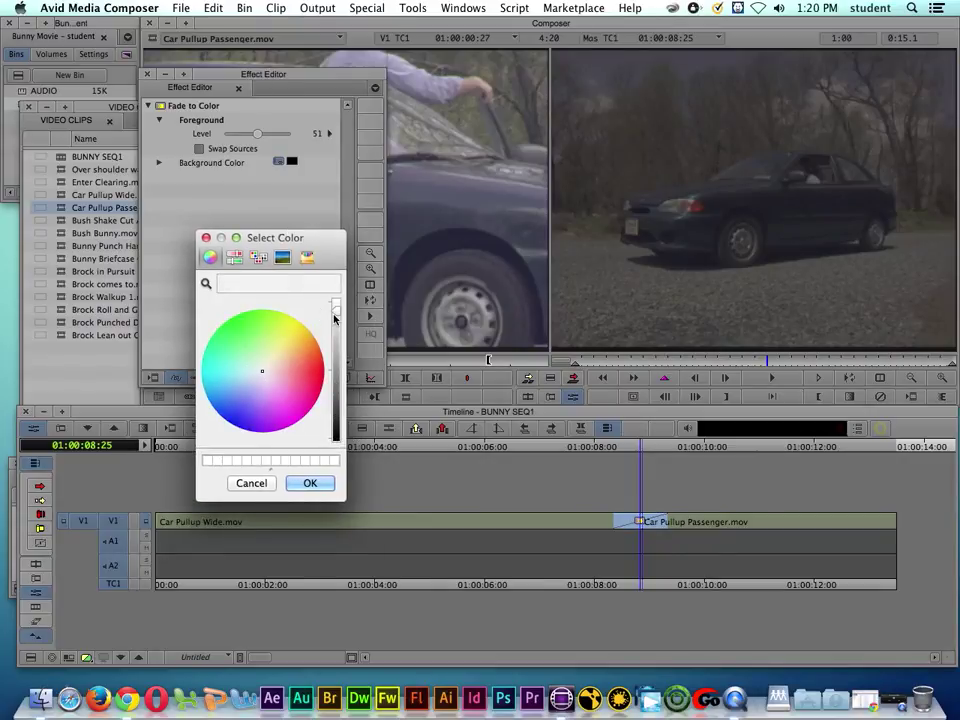
pyautogui.click(310, 482)
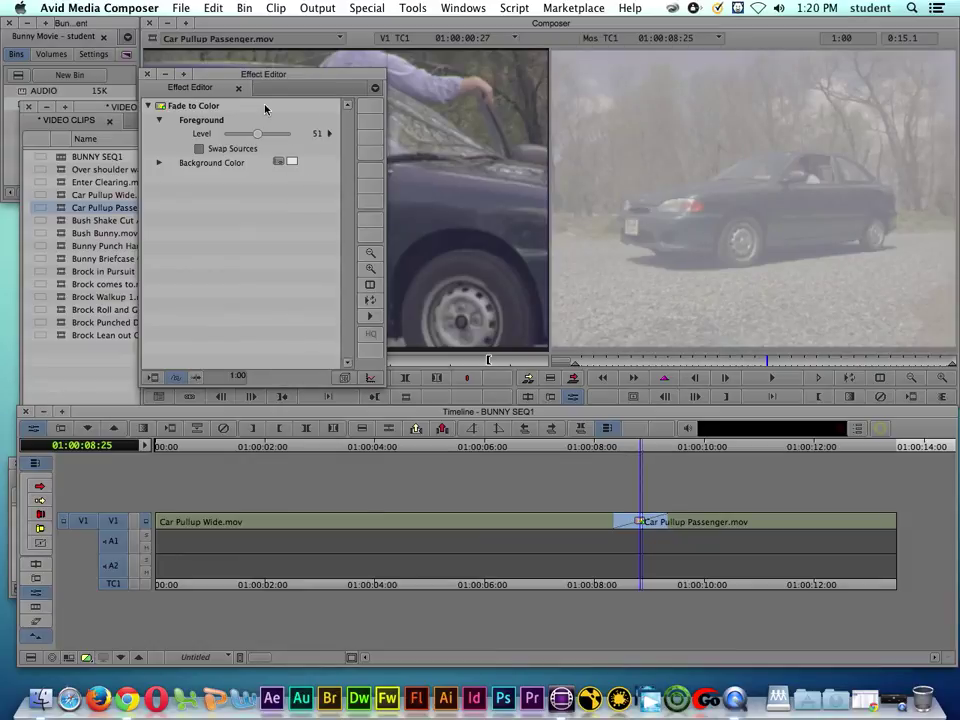
# Adjust the fade Level, close the Effect Editor, and preview the white fade transition
pyautogui.moveTo(258, 139)
pyautogui.mouseDown()
pyautogui.moveTo(253, 133)
pyautogui.moveTo(268, 133)
pyautogui.moveTo(249, 133)
pyautogui.moveTo(262, 133)
pyautogui.mouseUp()
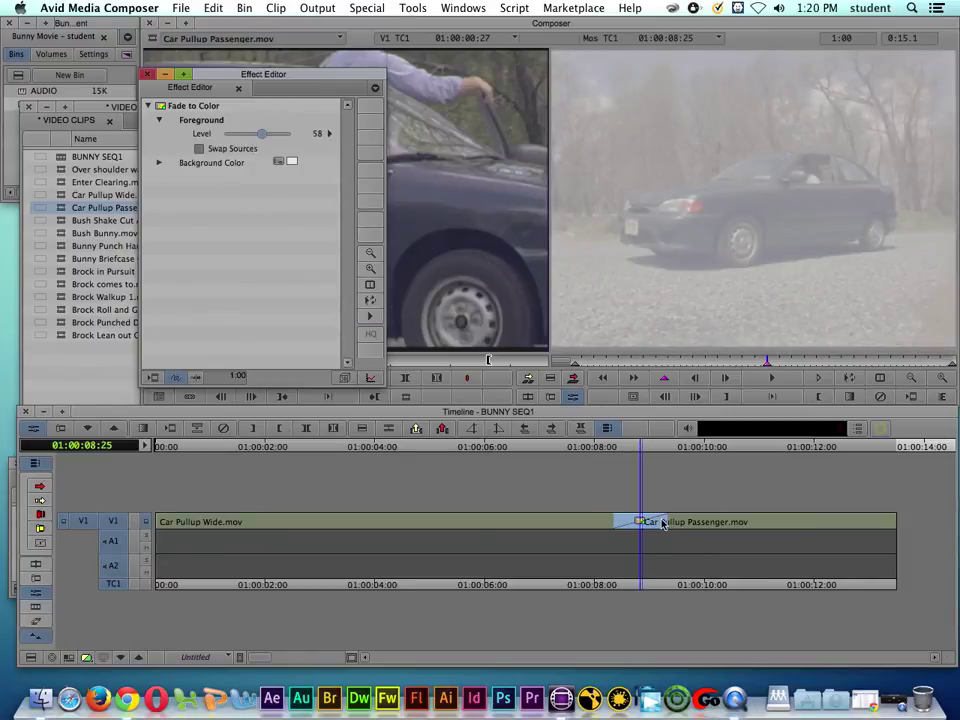
pyautogui.click(625, 585)
pyautogui.moveTo(609, 586)
pyautogui.mouseDown()
pyautogui.moveTo(670, 586)
pyautogui.moveTo(602, 580)
pyautogui.moveTo(643, 579)
pyautogui.moveTo(626, 582)
pyautogui.mouseUp()
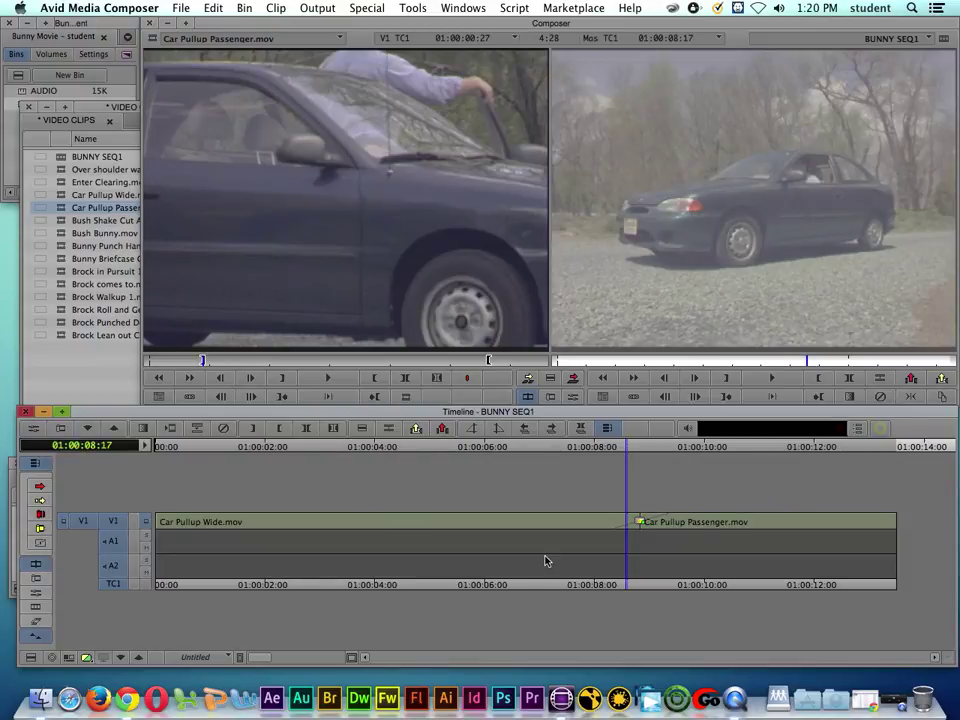
# Preview the Fade to Color transition once more, then remove it to leave a straight cut
pyautogui.moveTo(550, 583); pyautogui.dragTo(641, 583)
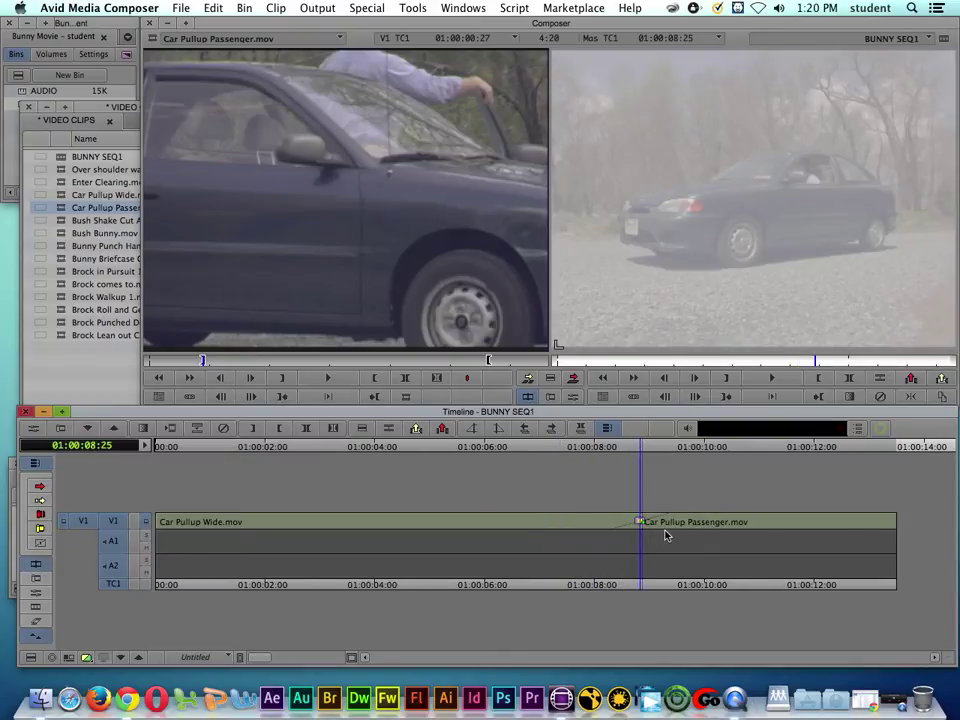
pyautogui.click(222, 431)
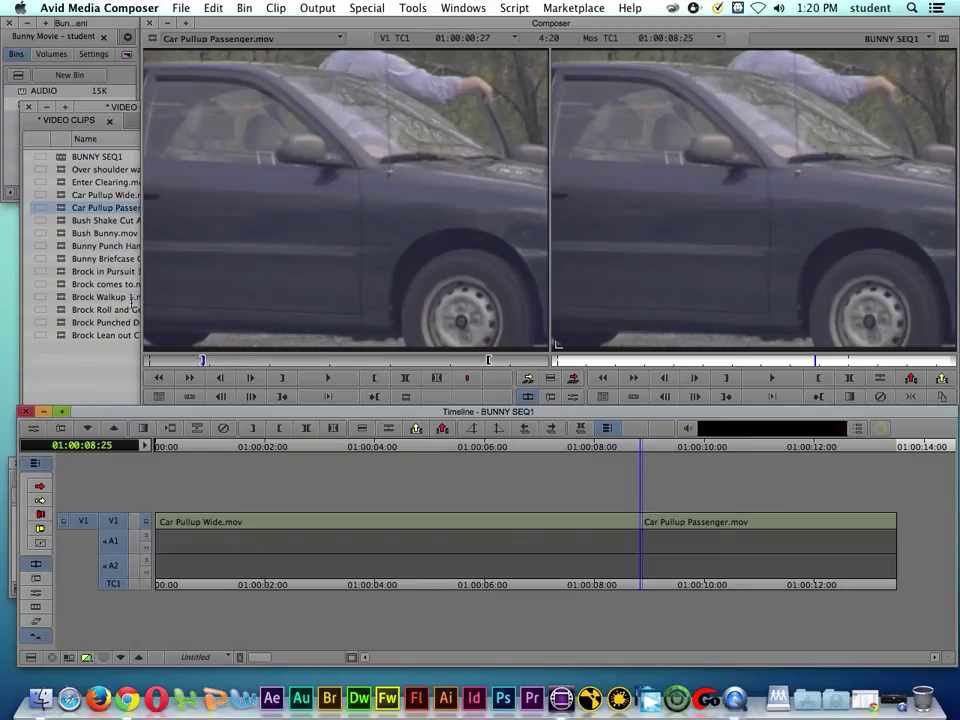
# Open an empty Effect Editor at the lower left and enlarge the Bunny Movie project window
pyautogui.click(61, 428)
pyautogui.moveTo(284, 76); pyautogui.dragTo(144, 369)
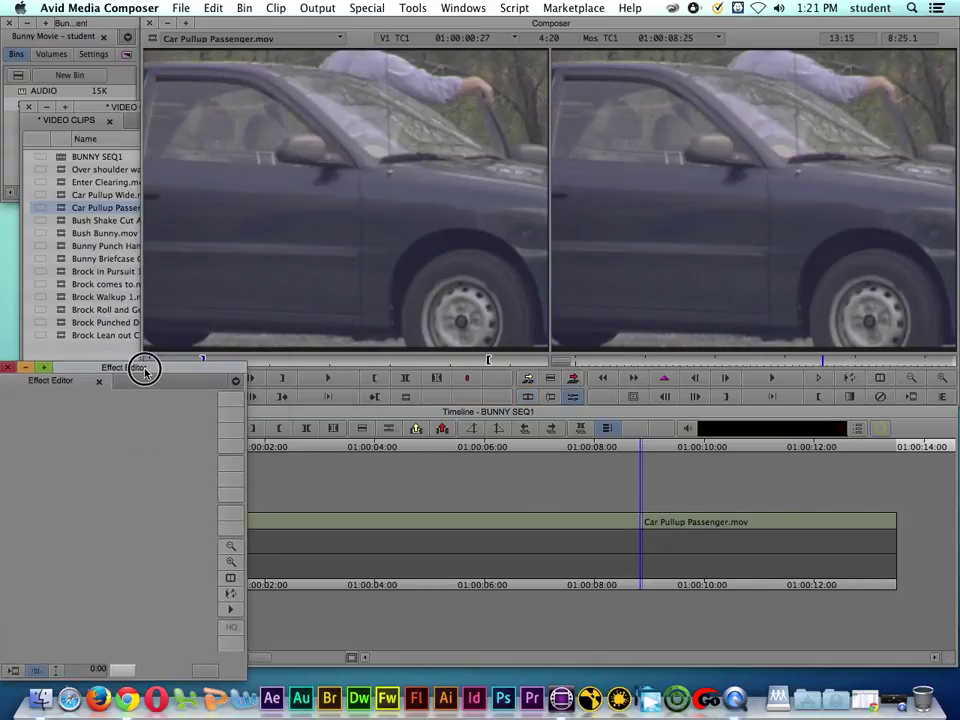
pyautogui.click(93, 27)
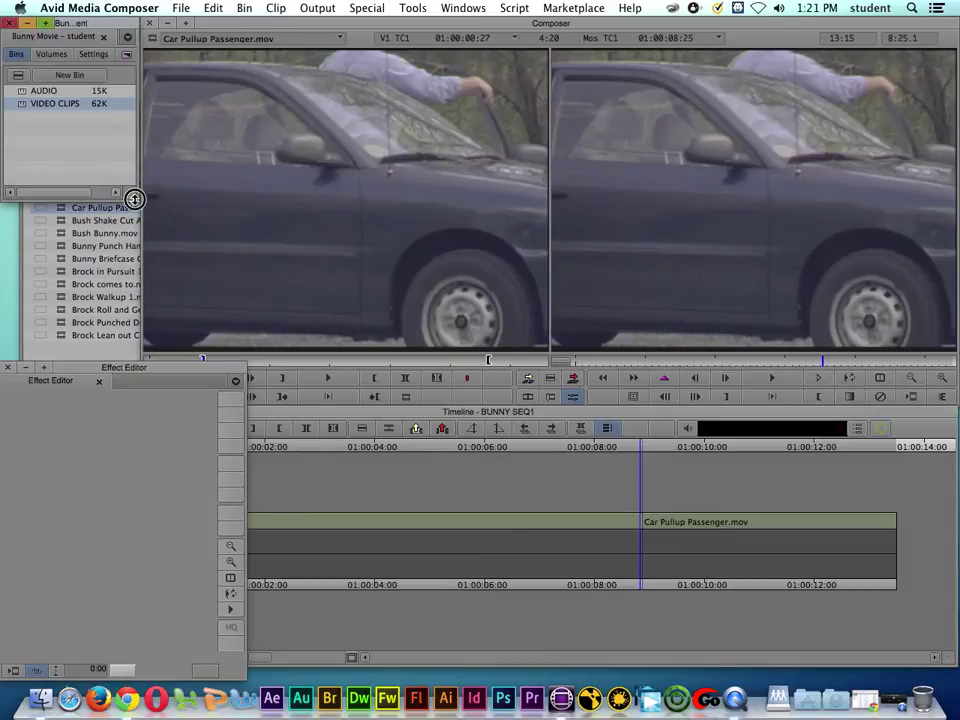
pyautogui.moveTo(137, 196); pyautogui.dragTo(256, 337)
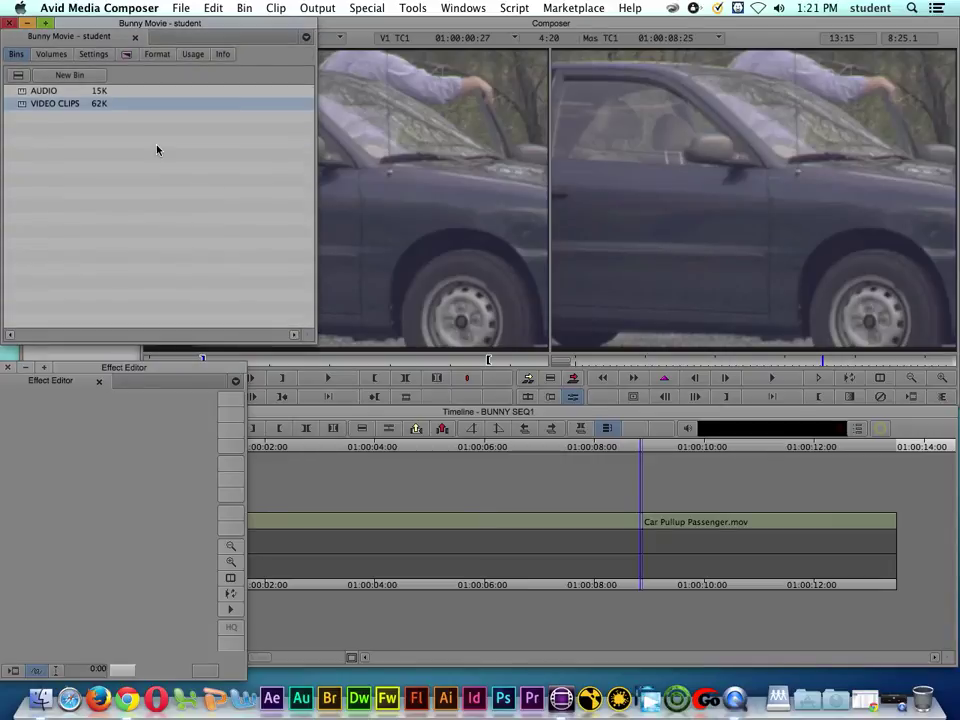
# Browse the Effect Palette categories Box Wipe and Film, then show the Peel transitions
pyautogui.click(127, 56)
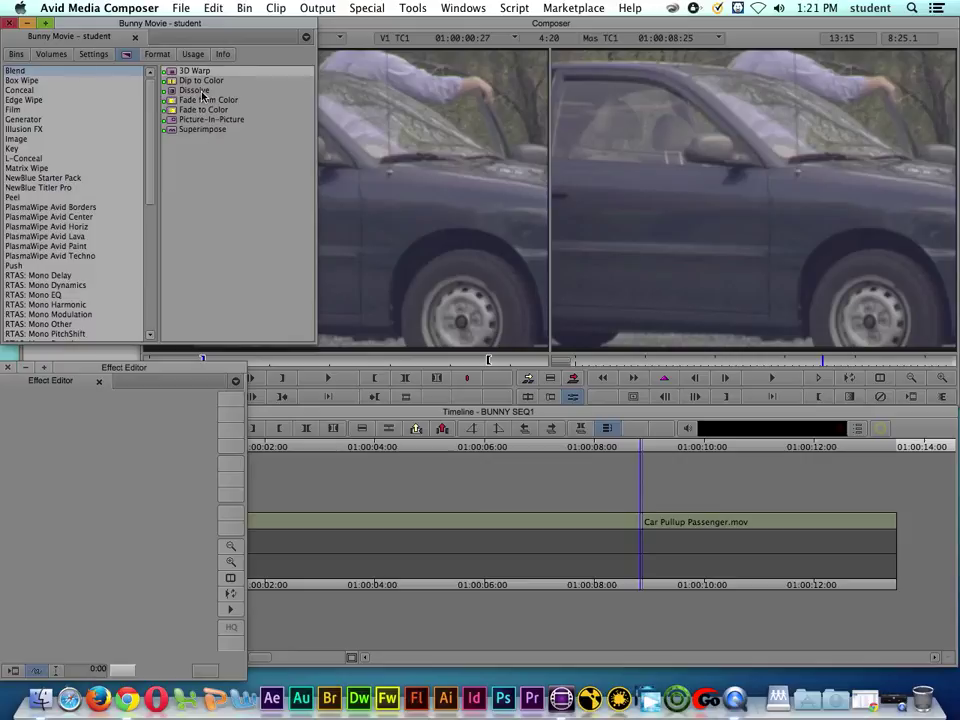
pyautogui.click(53, 81)
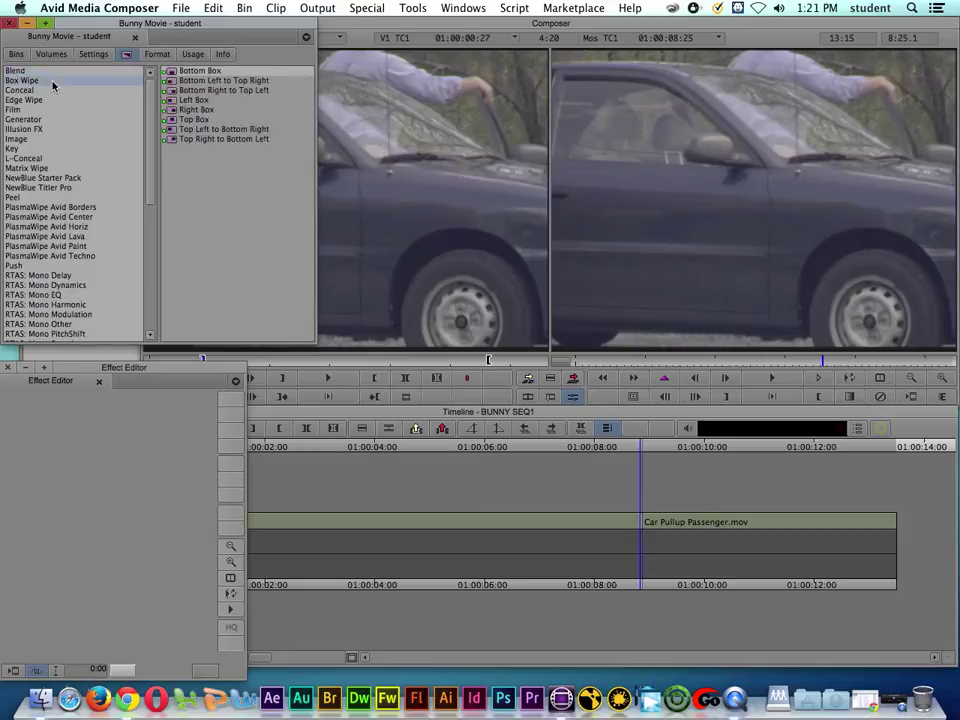
pyautogui.click(25, 111)
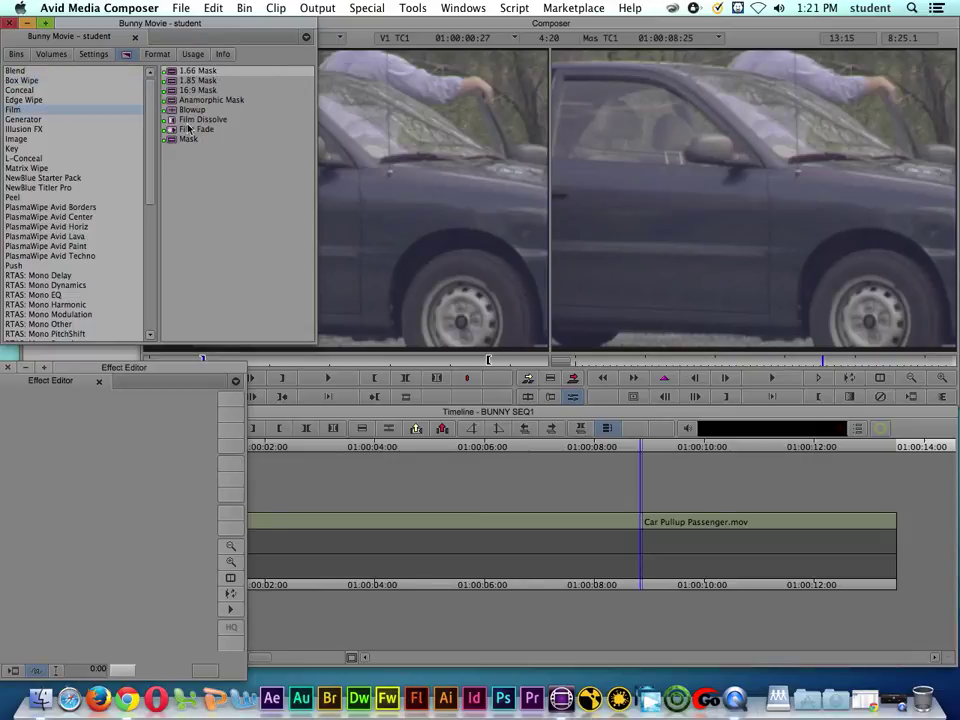
pyautogui.click(16, 198)
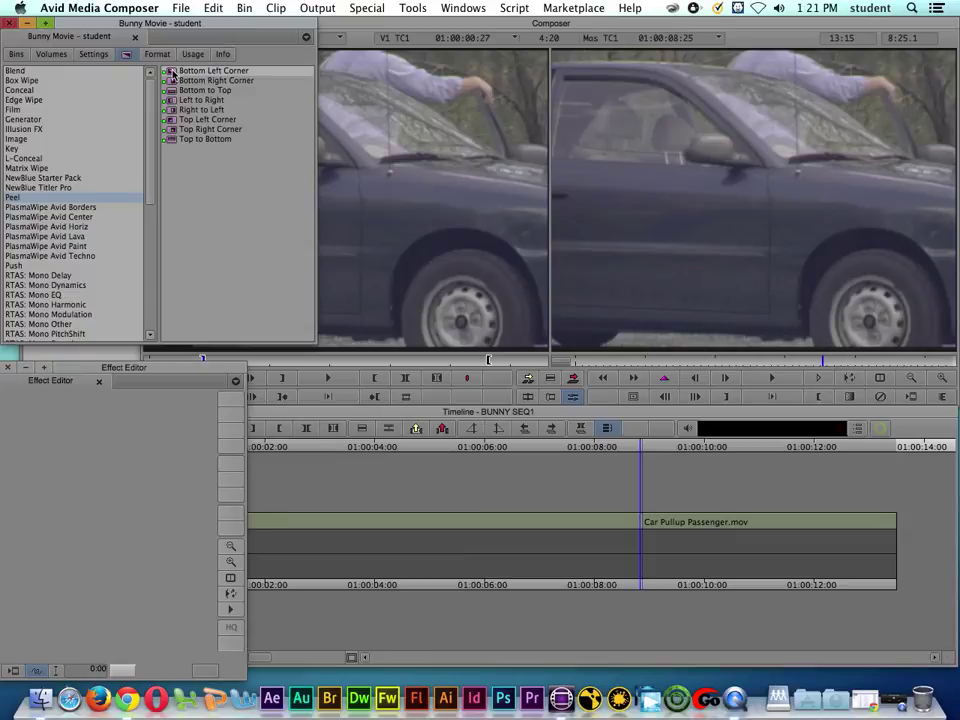
# Drop the Bottom Left Corner peel onto the car clips' cut and scrub to preview it
pyautogui.moveTo(171, 72); pyautogui.dragTo(643, 520)
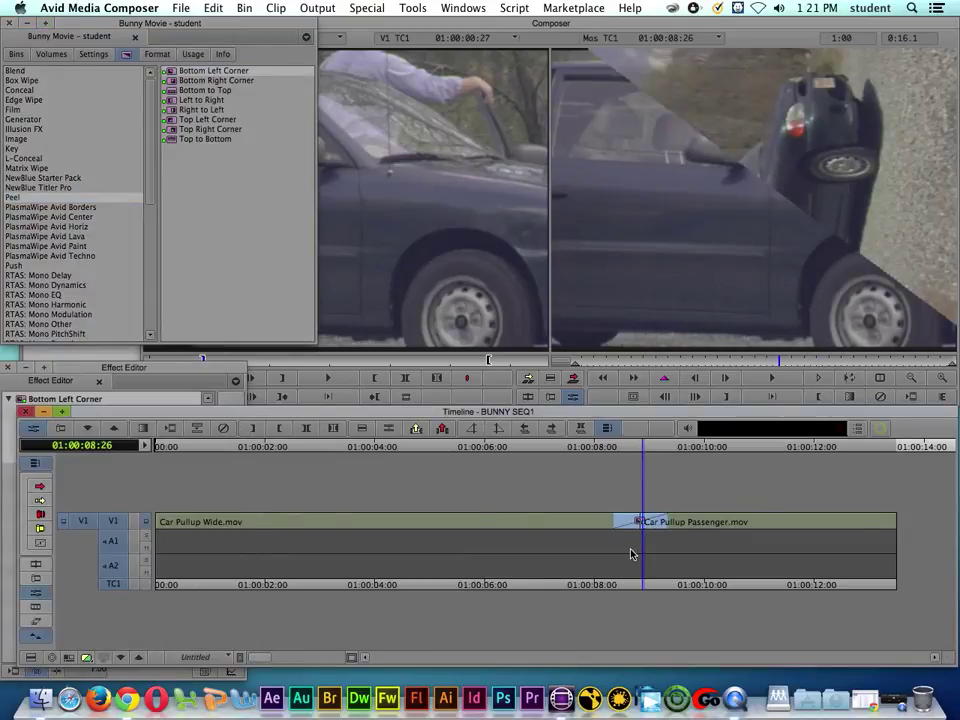
pyautogui.moveTo(596, 580); pyautogui.dragTo(636, 581)
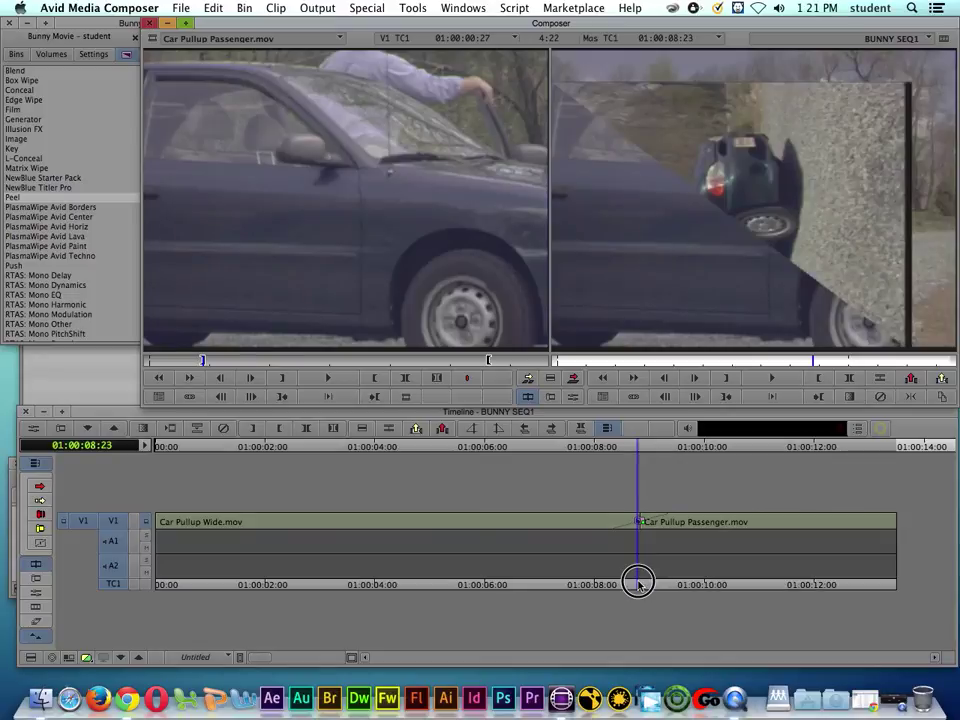
pyautogui.click(636, 581)
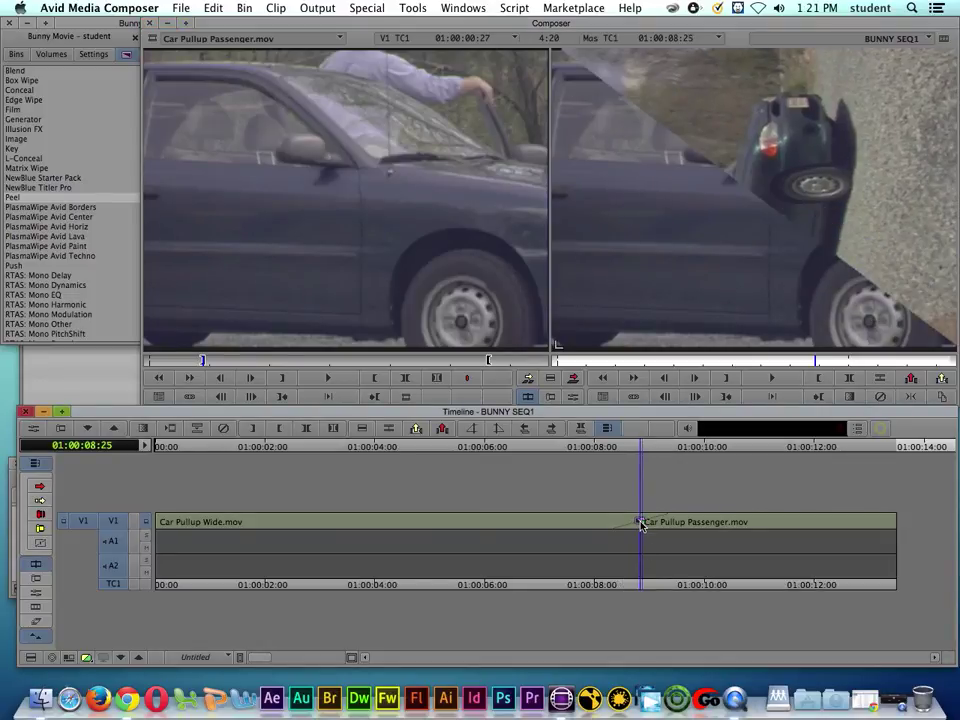
# Give the Bottom Left Corner peel border hue 110, Soft 55 and Level 45, widening the editor for keyframes
pyautogui.click(31, 430)
pyautogui.moveTo(145, 386); pyautogui.dragTo(254, 342)
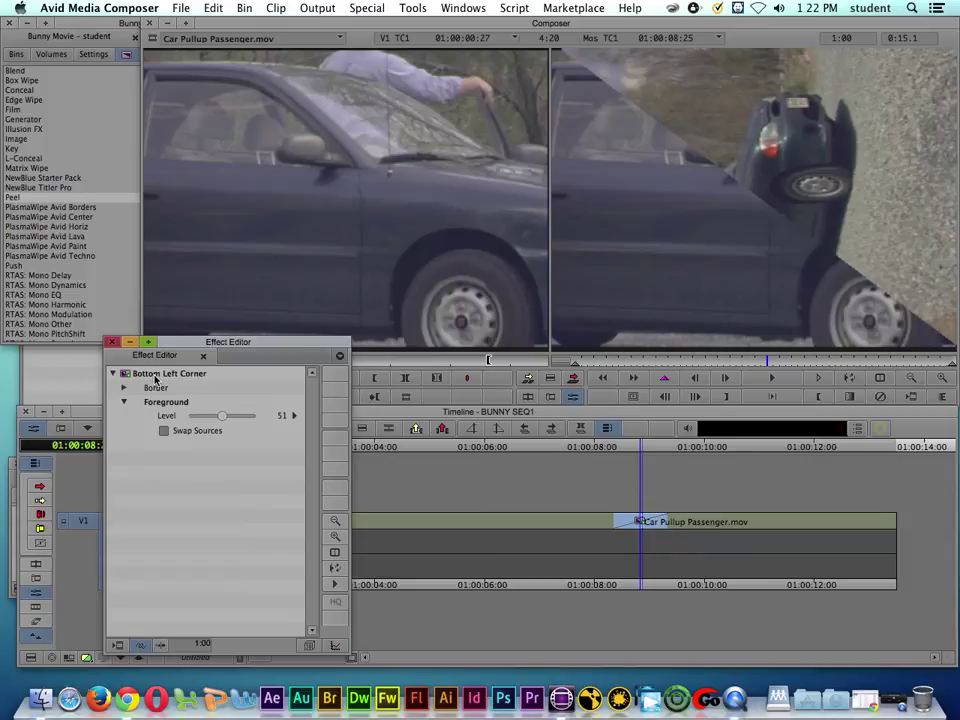
pyautogui.click(124, 389)
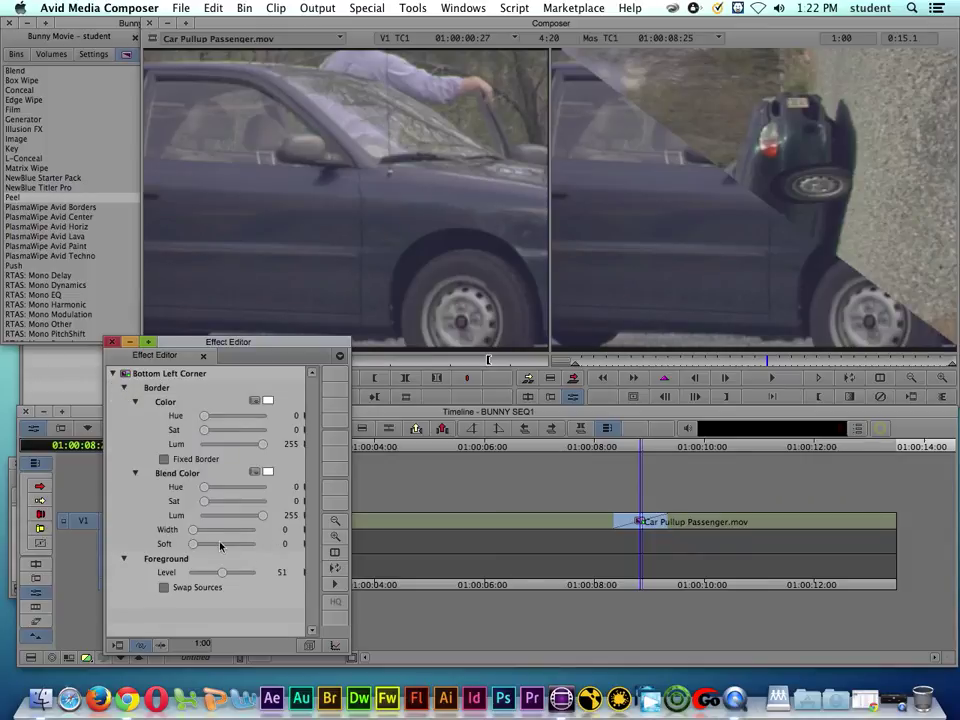
pyautogui.moveTo(194, 543)
pyautogui.mouseDown()
pyautogui.moveTo(255, 545)
pyautogui.moveTo(193, 543)
pyautogui.moveTo(223, 527)
pyautogui.moveTo(189, 531)
pyautogui.mouseUp()
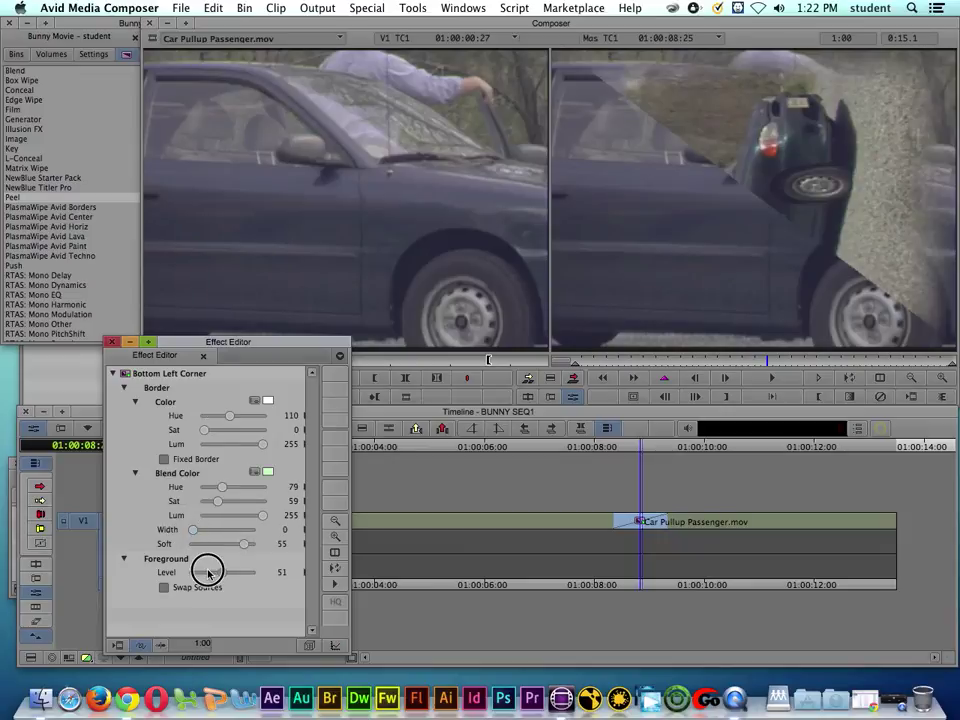
pyautogui.moveTo(208, 572); pyautogui.dragTo(216, 569)
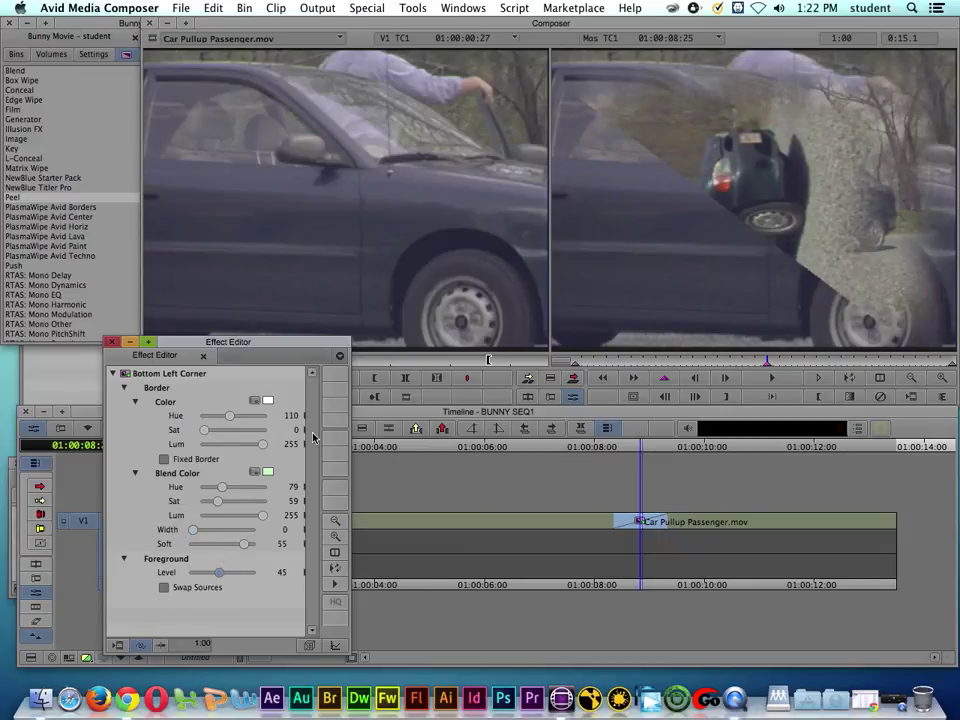
pyautogui.moveTo(286, 355); pyautogui.dragTo(284, 297)
pyautogui.moveTo(350, 504); pyautogui.dragTo(607, 508)
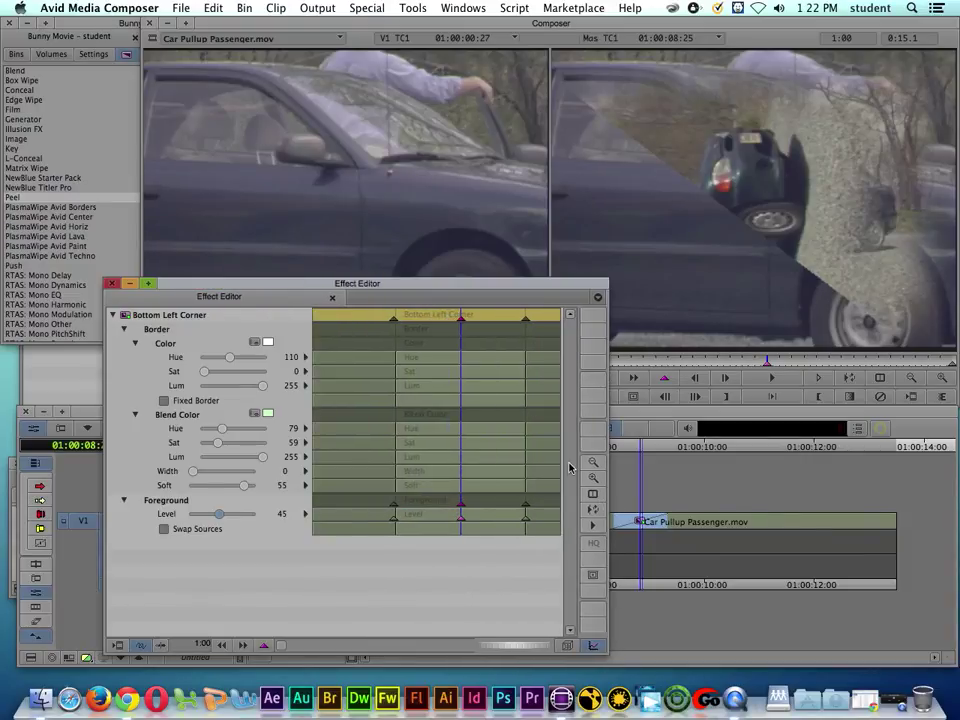
# Collapse the Border and Bottom Left Corner parameter groups and reposition the Effect Editor
pyautogui.moveTo(399, 285); pyautogui.dragTo(307, 224)
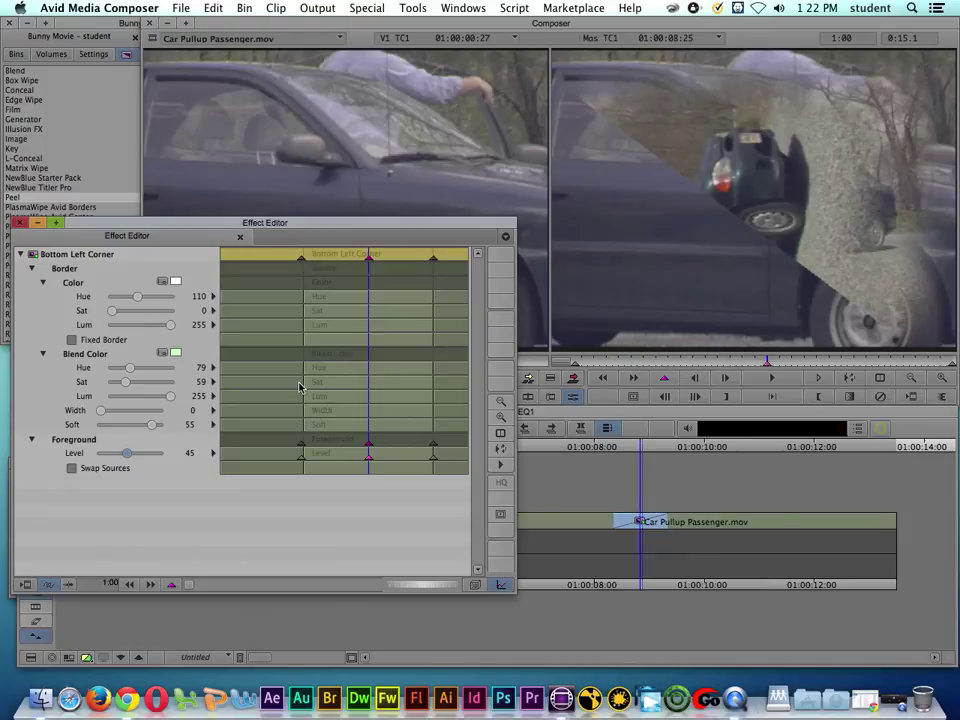
pyautogui.click(31, 269)
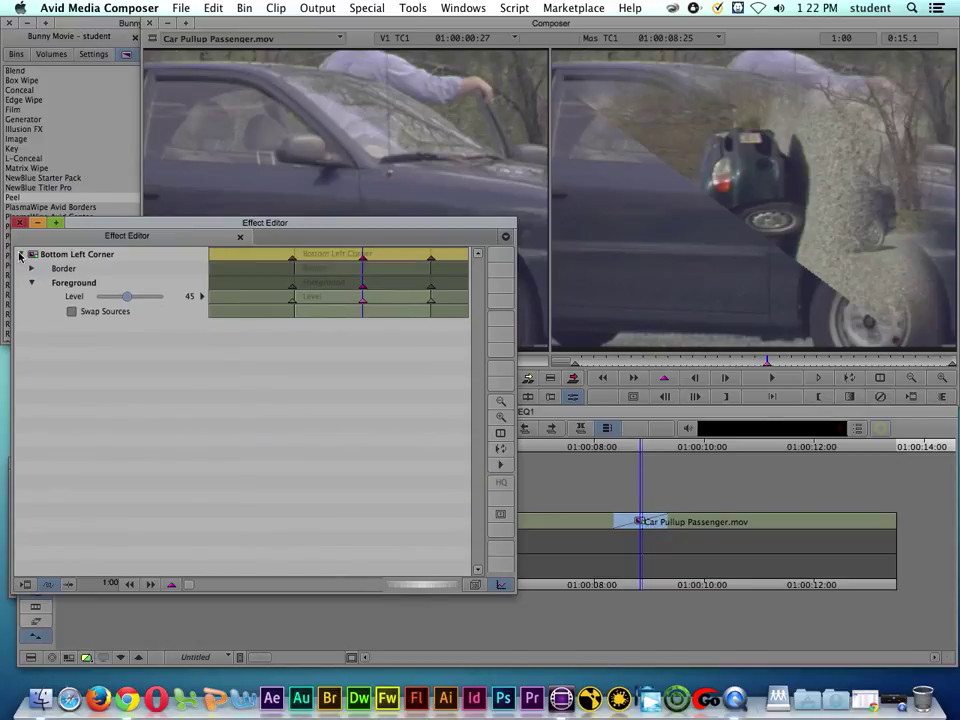
pyautogui.click(19, 256)
pyautogui.moveTo(82, 222); pyautogui.dragTo(92, 251)
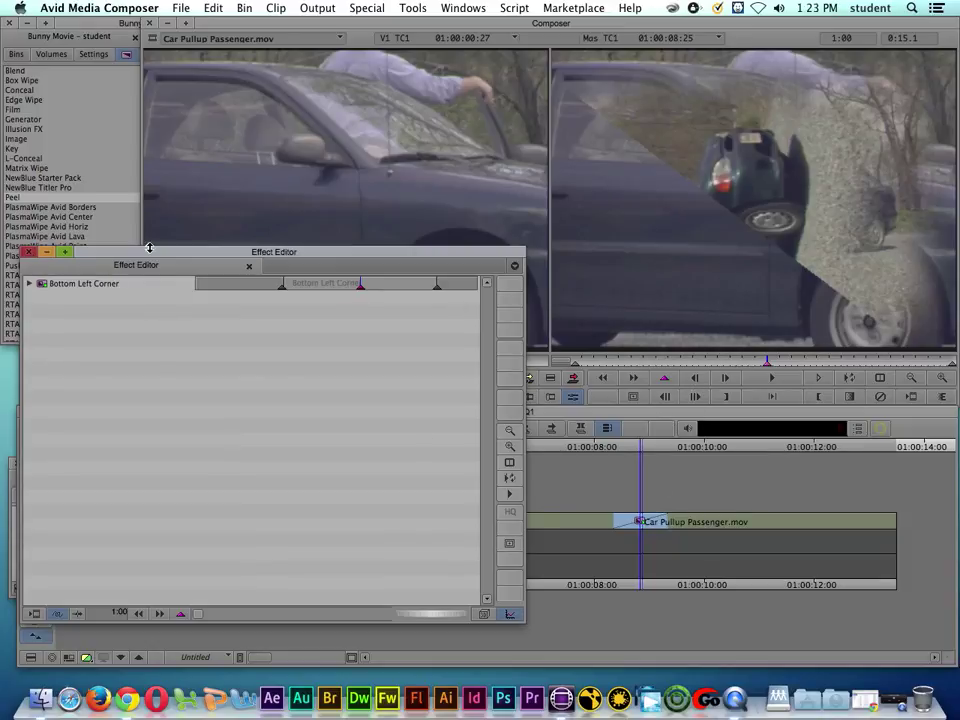
# Leave the Effect Editor, loop-preview the peel, then delete it from the car-clip cut
pyautogui.click(28, 251)
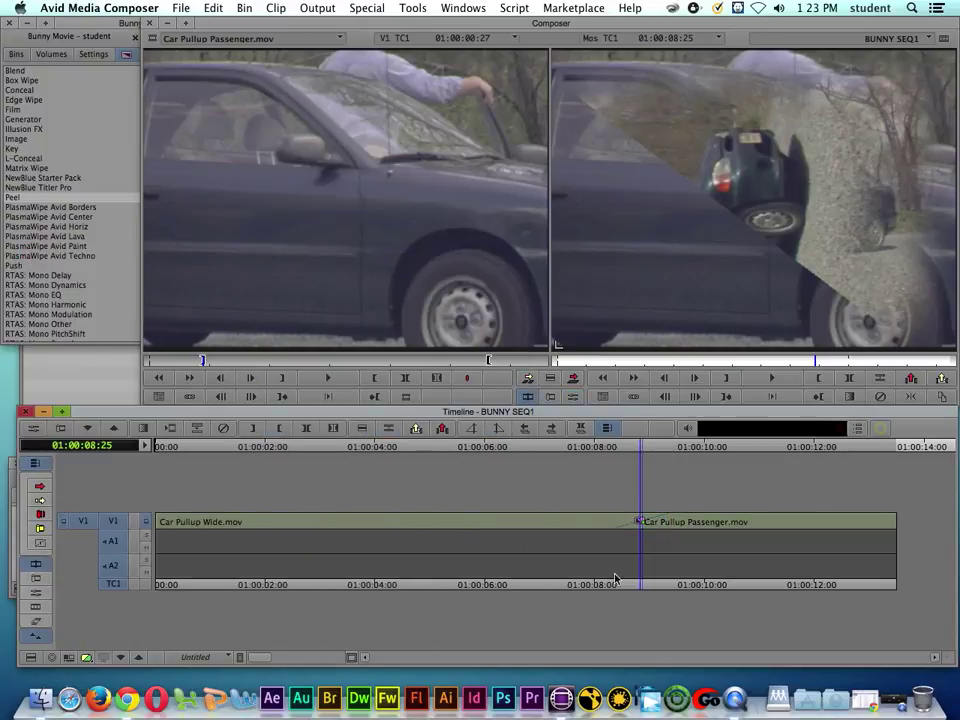
pyautogui.click(639, 585)
pyautogui.click(222, 429)
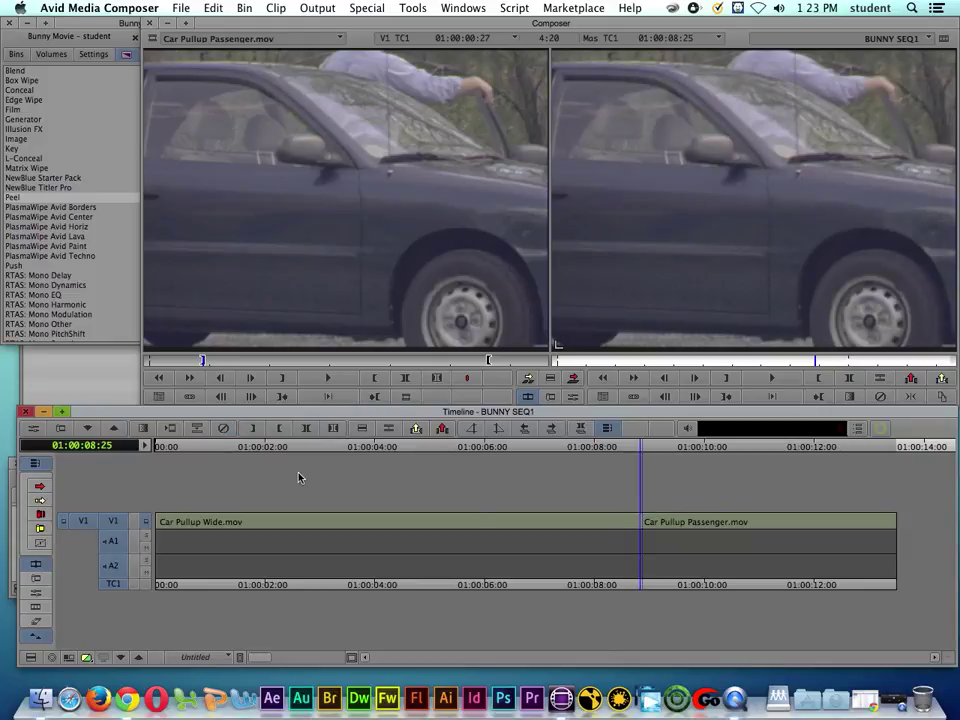